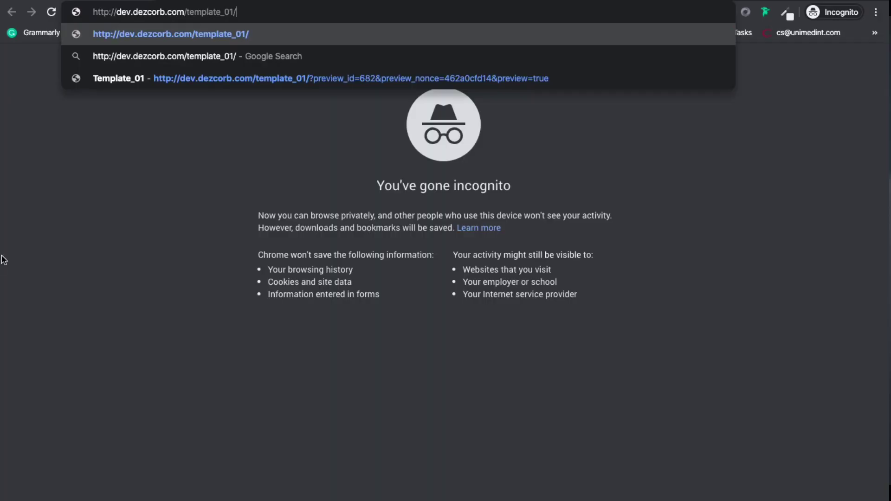
Load the template_01 reference page in Chrome, then return to Photoshop's Untitled-4 document
key("Return")
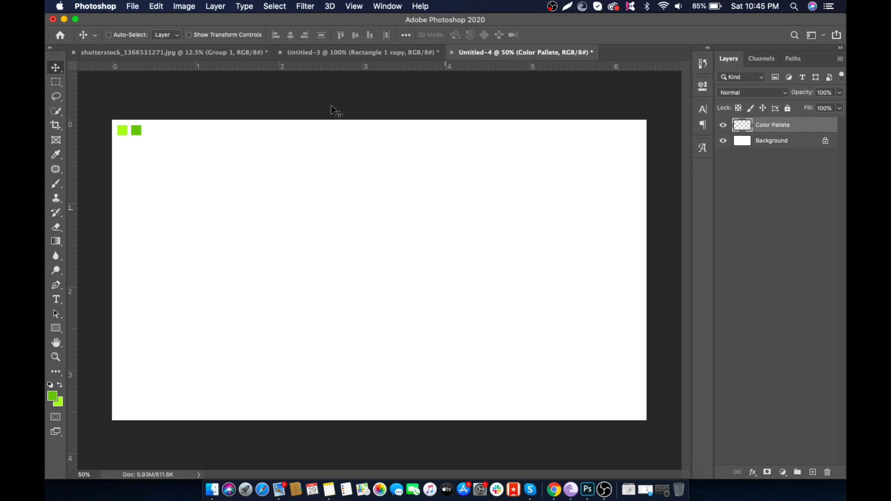
left_click(133, 7)
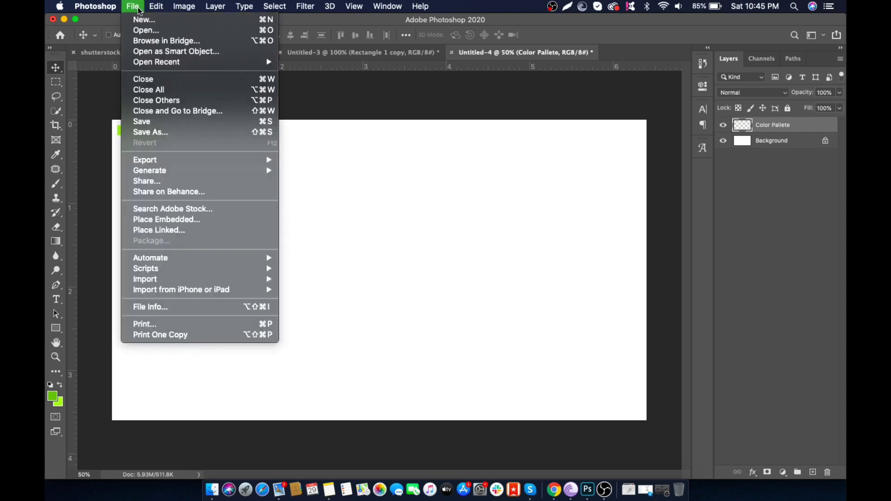
left_click(142, 21)
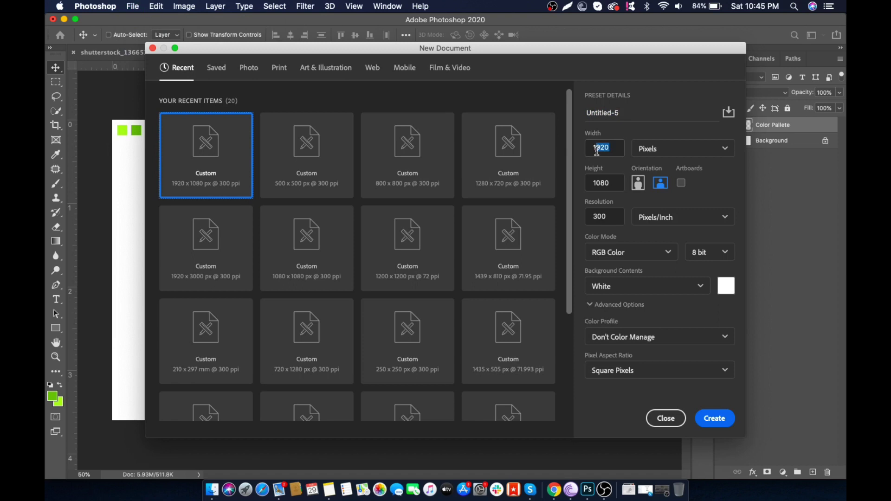
left_click_drag(594, 148, 636, 154)
left_click_drag(612, 184, 576, 184)
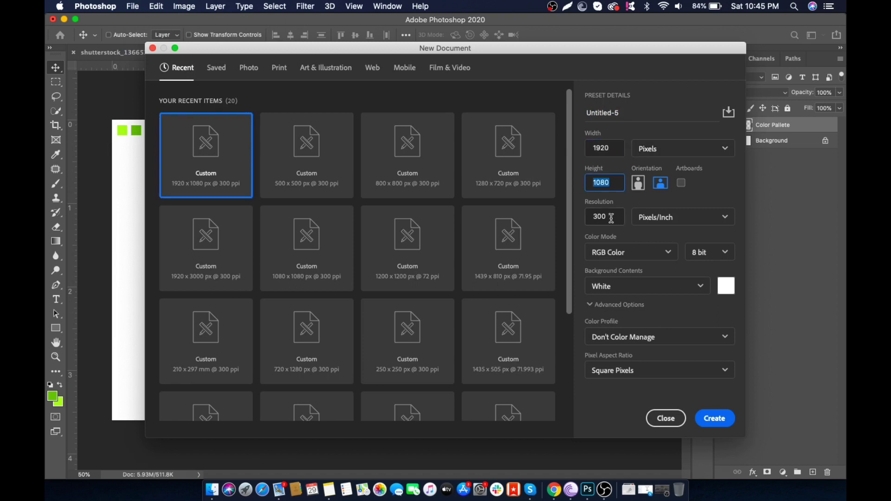
left_click_drag(611, 218, 583, 219)
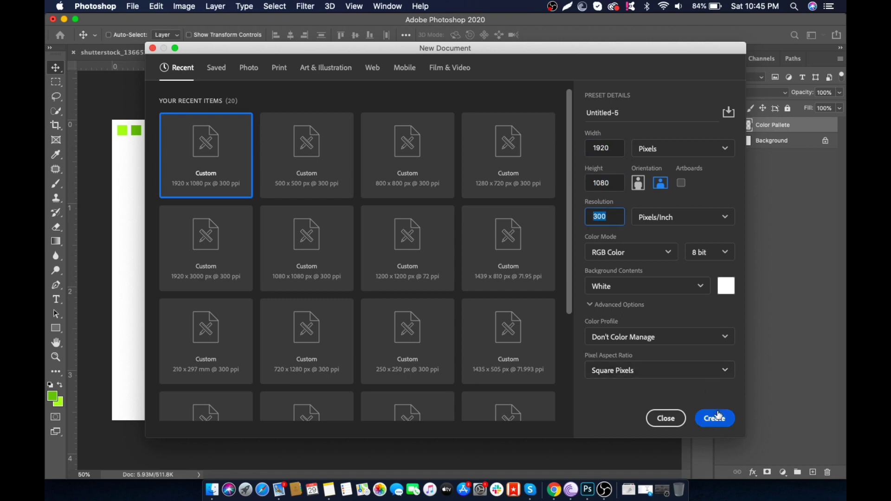
left_click(666, 418)
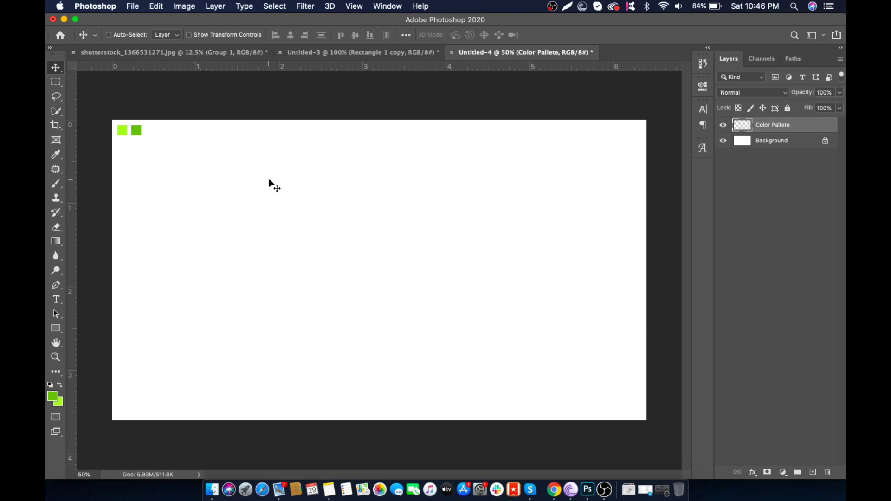
Bring the black S logo from Untitled-3 into Untitled-4, scale it down, and place it top-left under the swatches
left_click(340, 53)
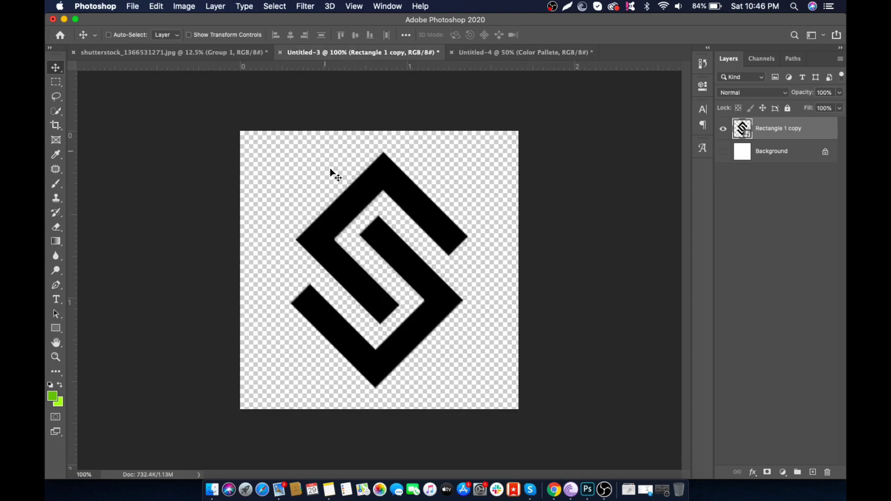
left_click_drag(358, 214, 275, 190)
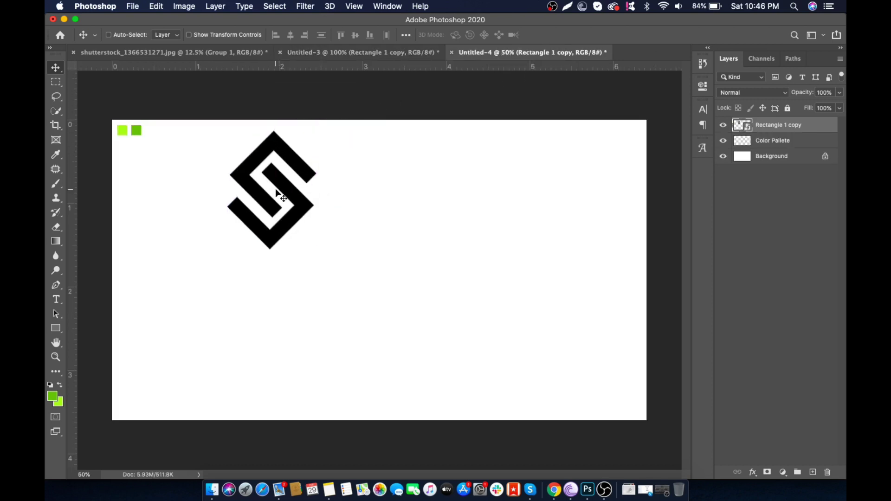
key("super+t")
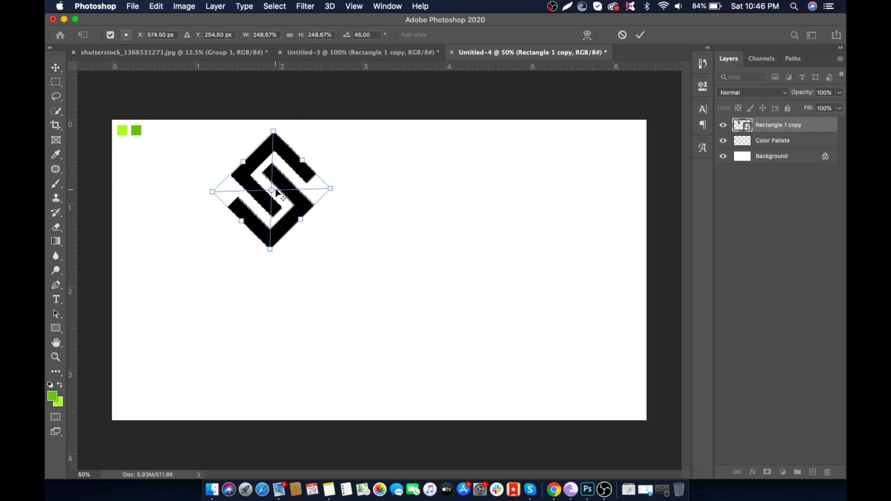
left_click_drag(329, 190, 291, 195)
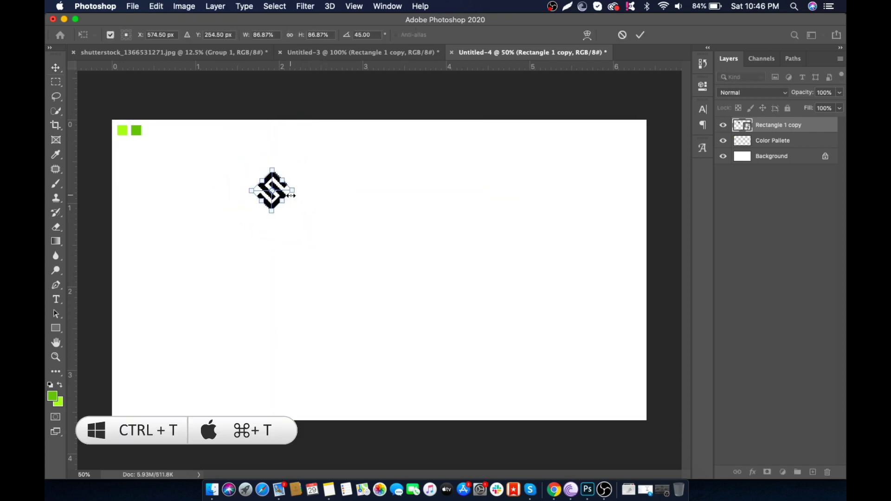
left_click(640, 35)
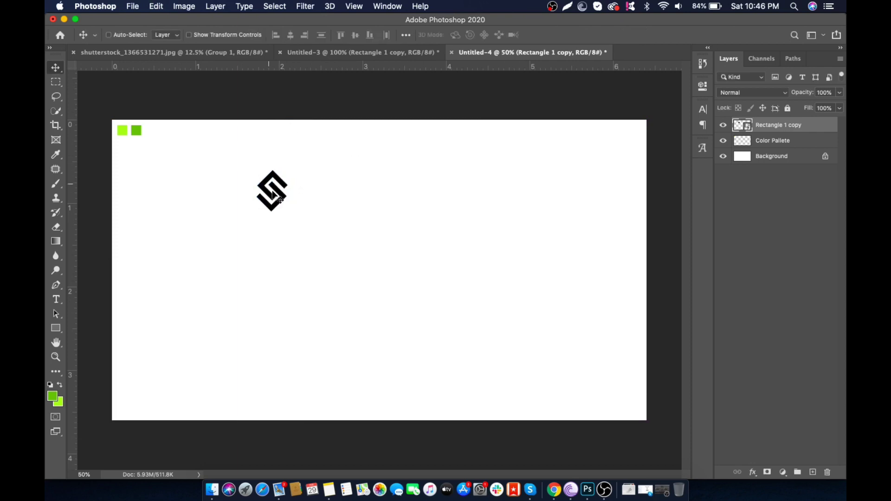
left_click_drag(260, 195, 155, 159)
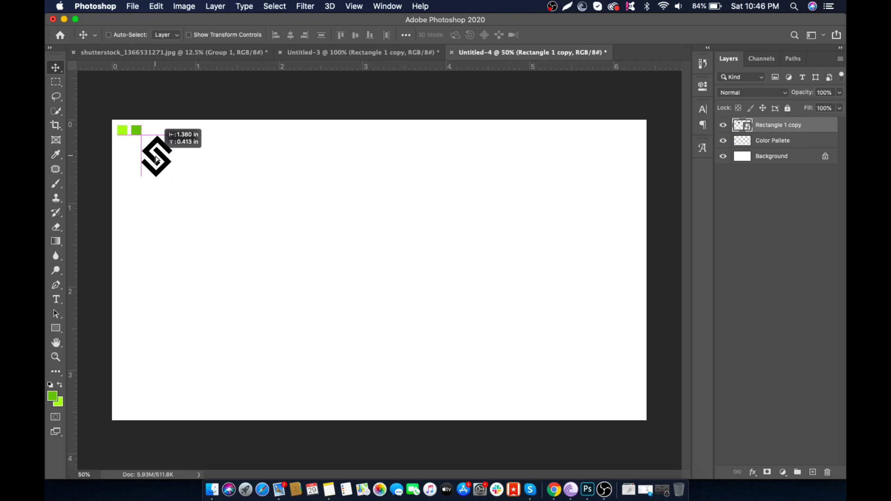
left_click_drag(156, 159, 156, 159)
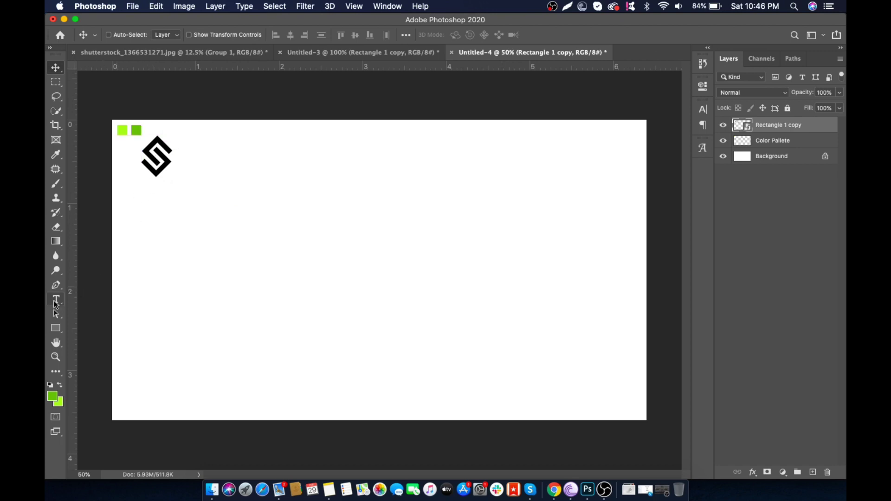
Set the Type tool to Montserrat at 12 pt
left_click(55, 302)
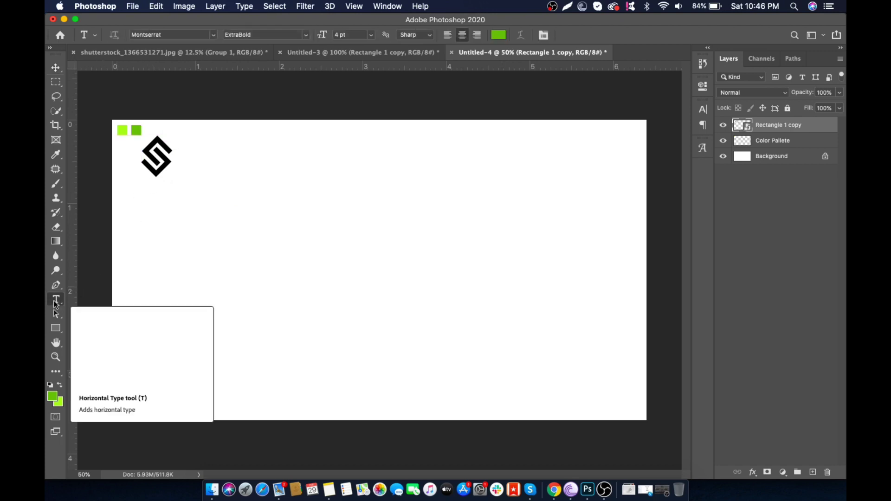
left_click(170, 35)
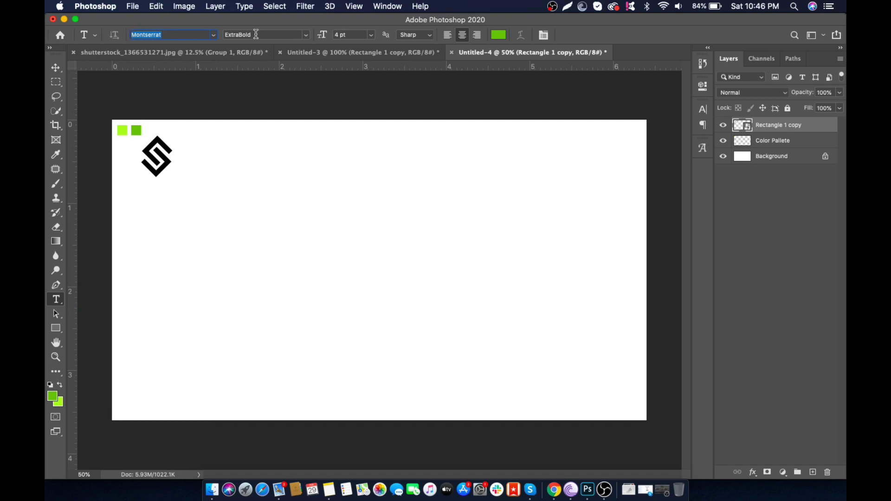
key("Tab")
key("Tab")
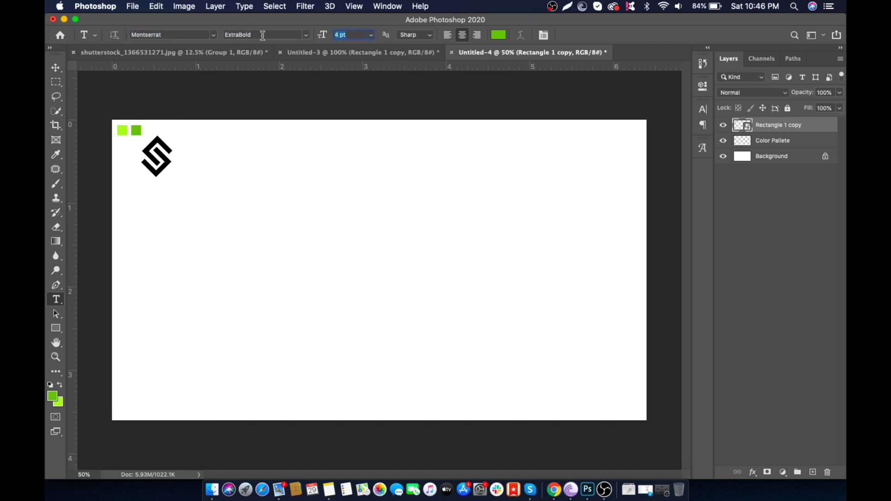
type("12")
key("Return")
Type the nav line HOME, PORTFOLIO, ABOUT, CONTACT US, BLOG beside the logo and shrink it to about 6 pt
left_click(212, 157)
type("HOME")
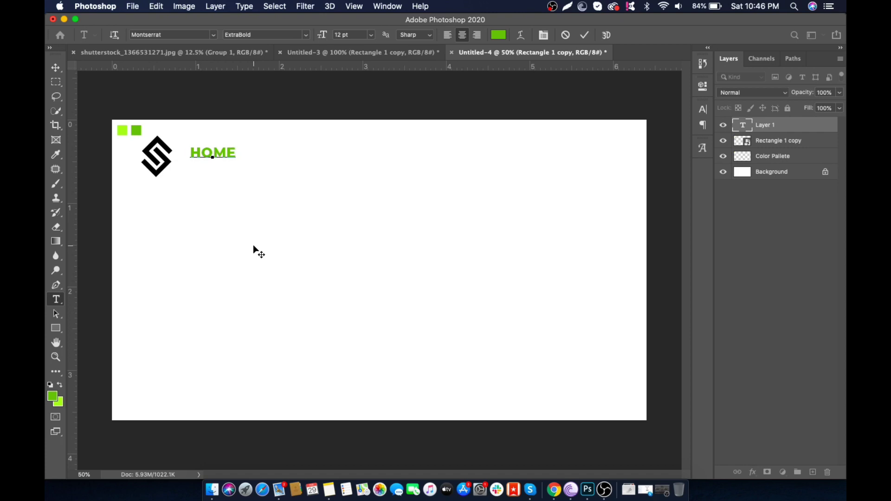
type("    PO")
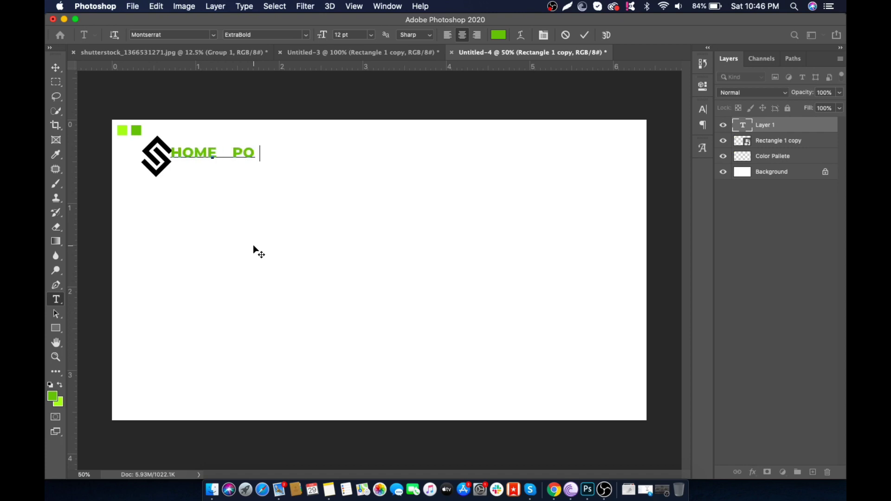
type("RTFOLIO   AB")
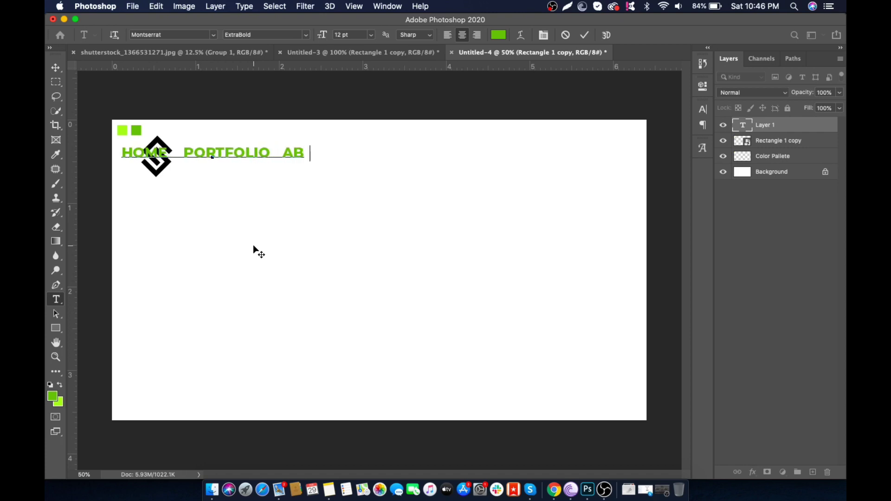
type("OUT US")
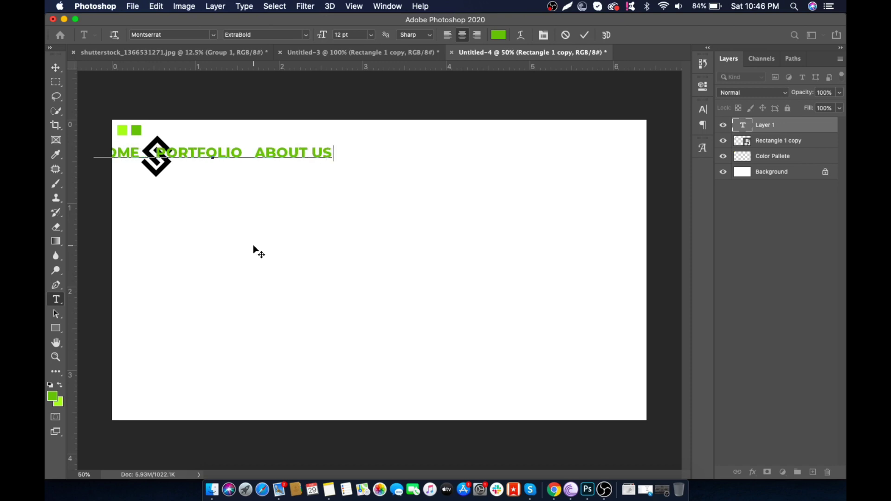
type("   CONTAC")
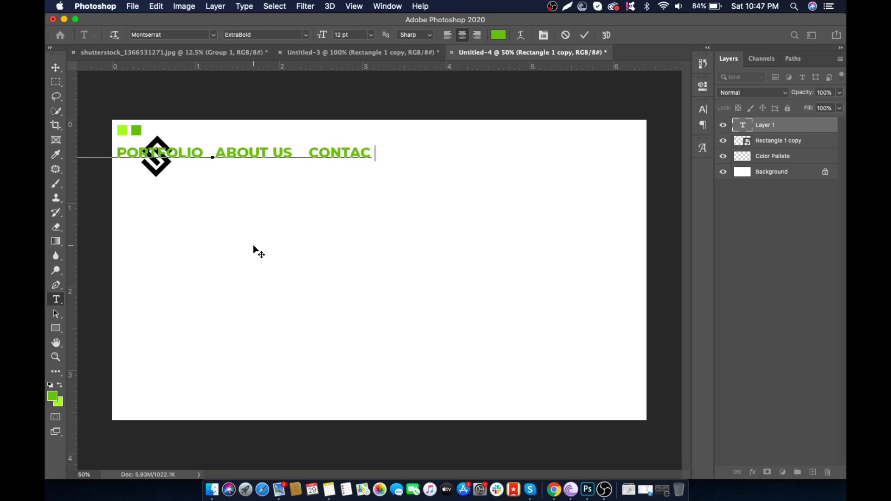
type("T US   BLOG")
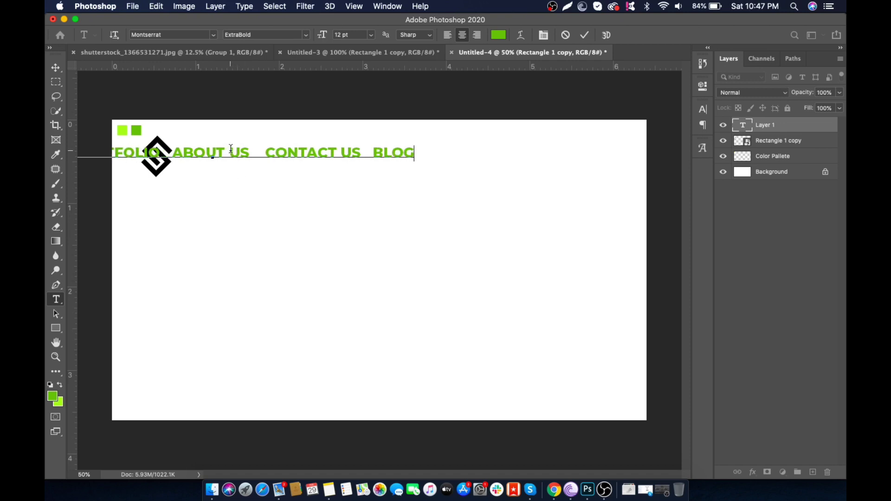
left_click_drag(229, 152, 249, 153)
key("BackSpace")
key("Escape")
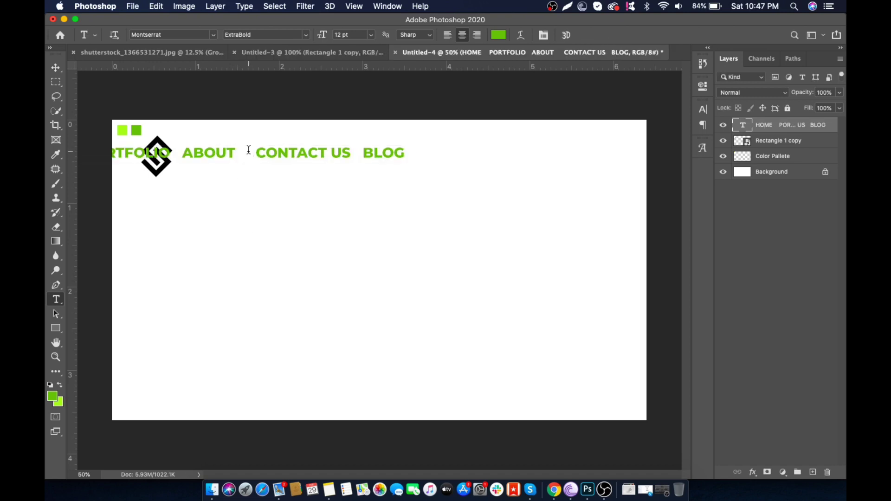
key("Return")
key("Down")
key("Down")
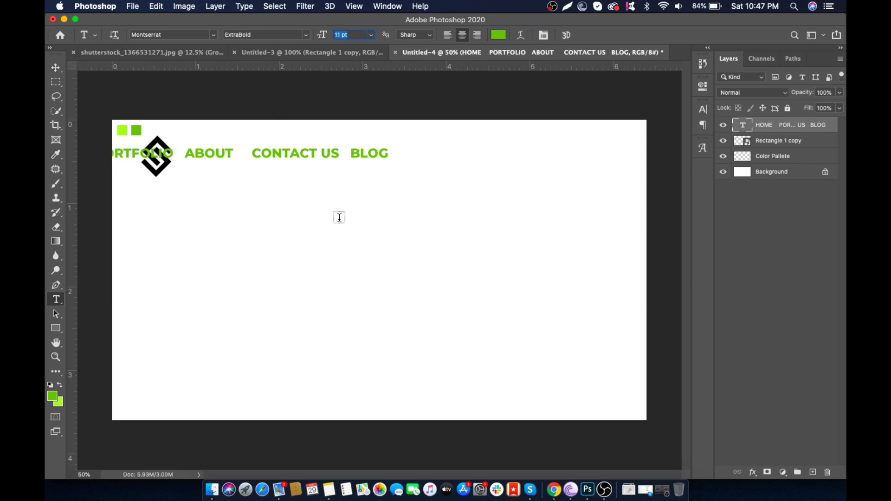
key("Down")
key("Down")
key("Down")
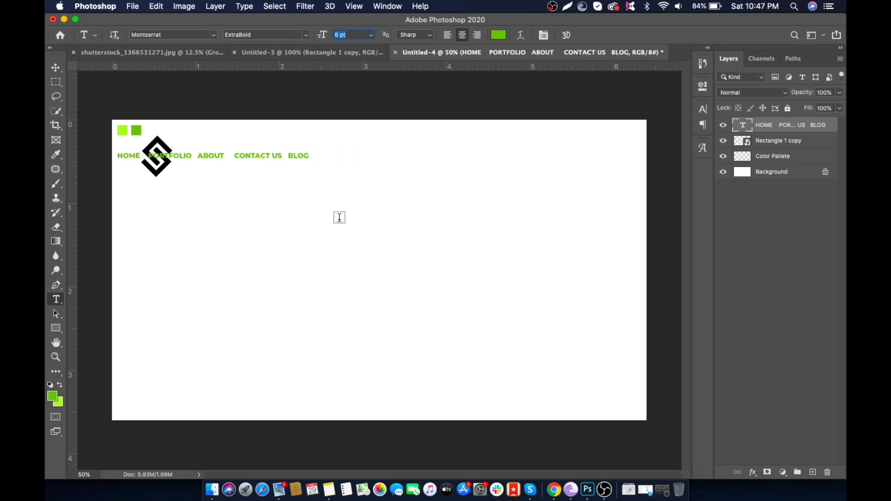
key("Down")
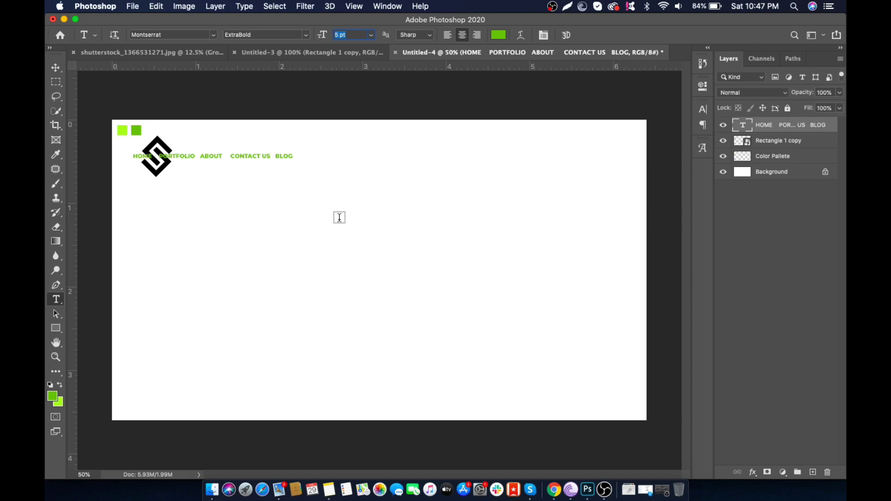
Move the nav text right, clear of the logo, and colour it black (000000)
left_click(56, 68)
left_click_drag(179, 160, 245, 160)
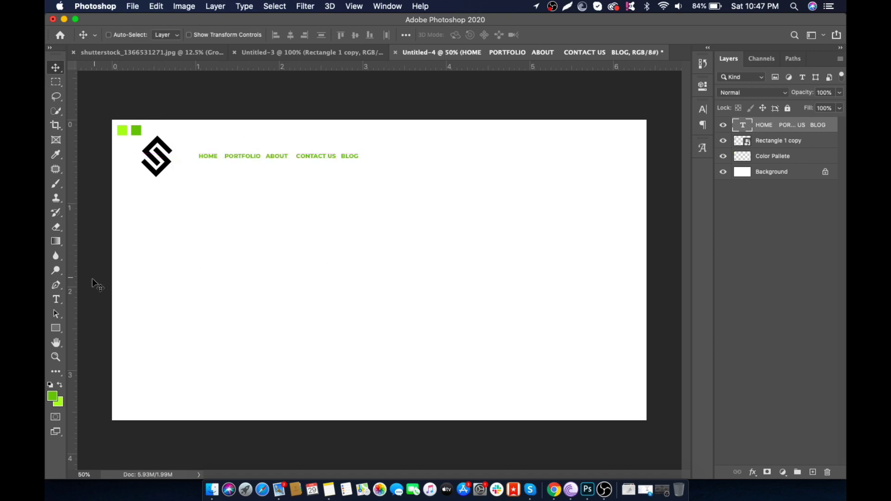
left_click(56, 300)
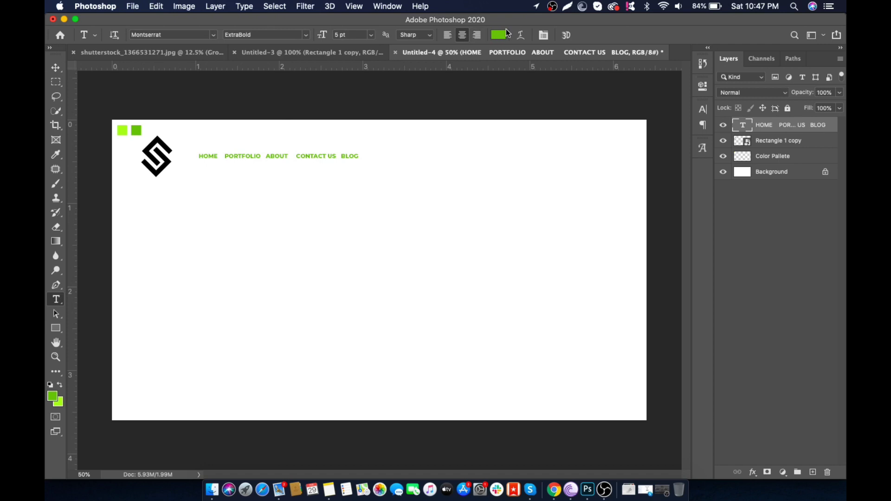
left_click(498, 35)
left_click_drag(586, 223, 532, 280)
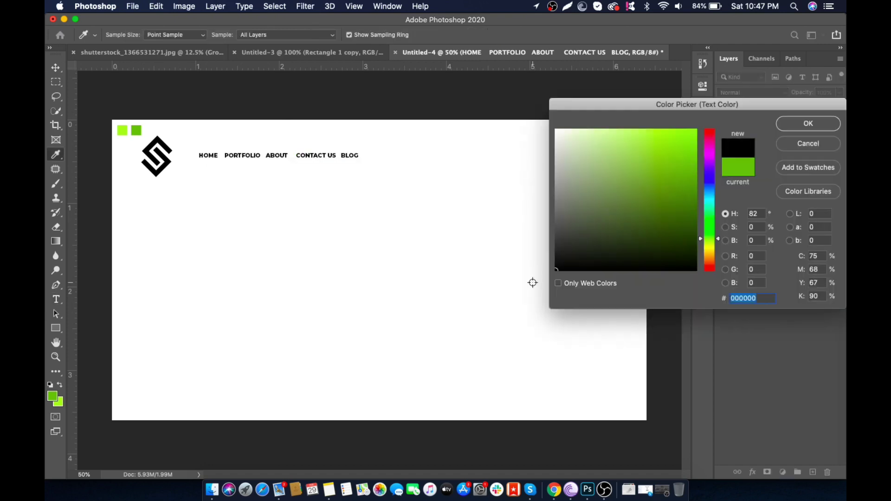
left_click(781, 130)
Widen the gaps between the menu items and nudge the line slightly right
left_click(224, 155)
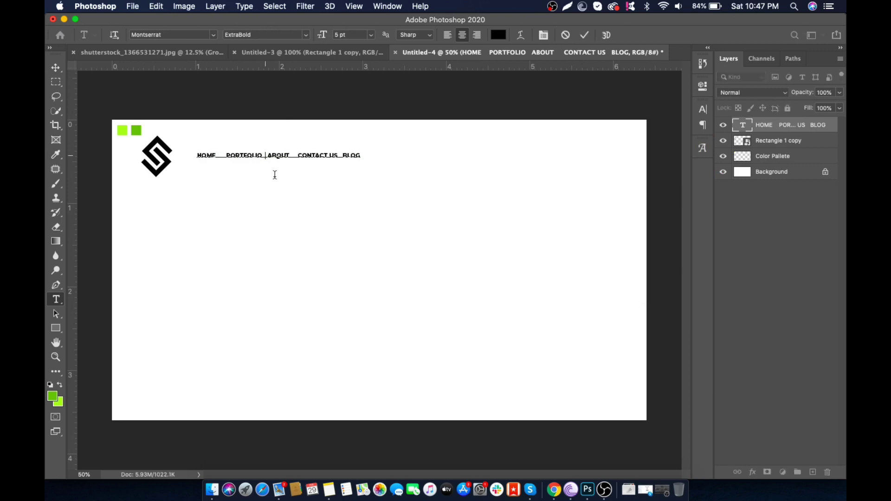
key("Right")
key("Right")
key("Right")
key("Right")
key("Right")
key("Right")
key("Right")
key("Right")
key("Right")
key("Right")
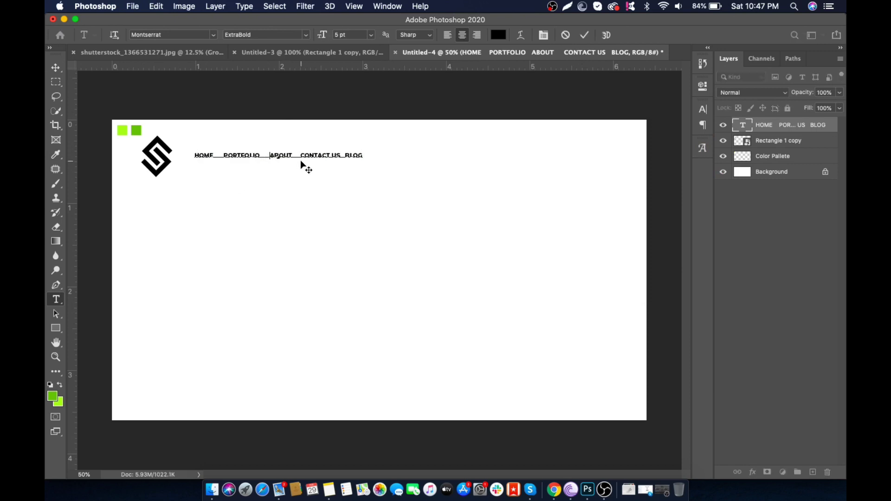
left_click(301, 157)
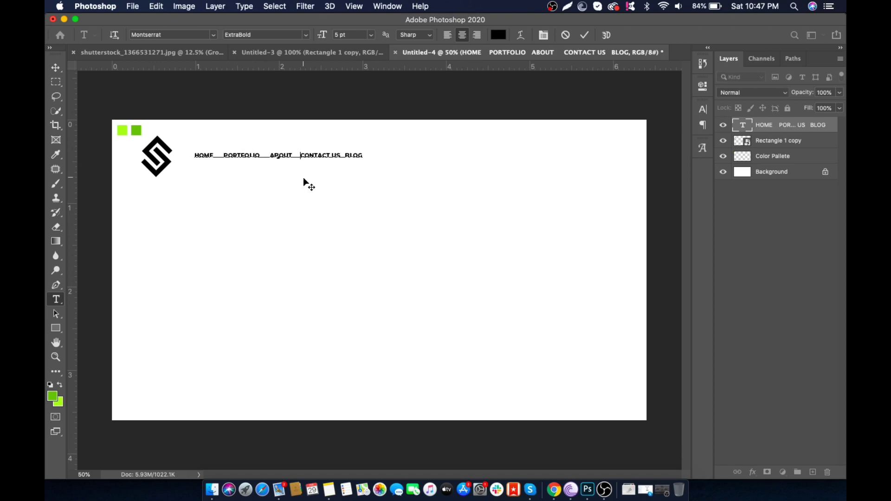
left_click(346, 155)
left_click(346, 196)
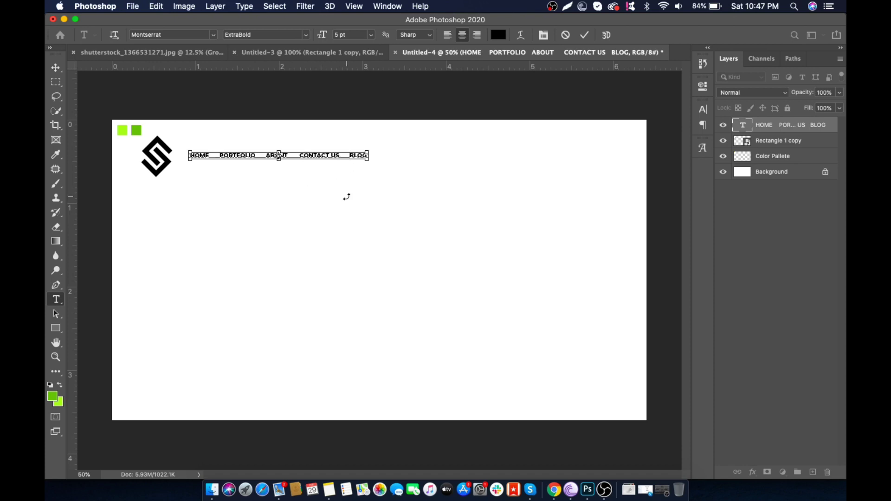
key("v")
key("shift+Right")
key("shift+Right")
key("shift+Right")
key("shift+Right")
key("shift+Right")
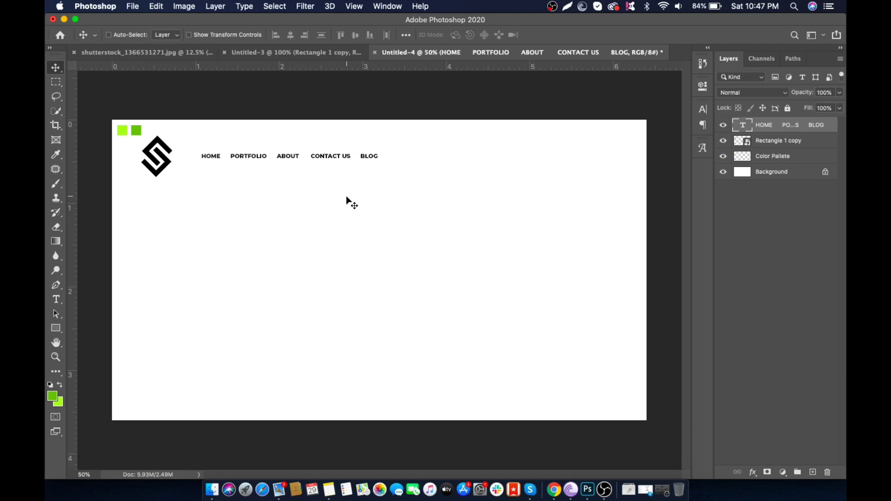
Draw a thin black rounded rectangle, 100 px radius and 70 × 4 px, beneath HOME
key("super+1")
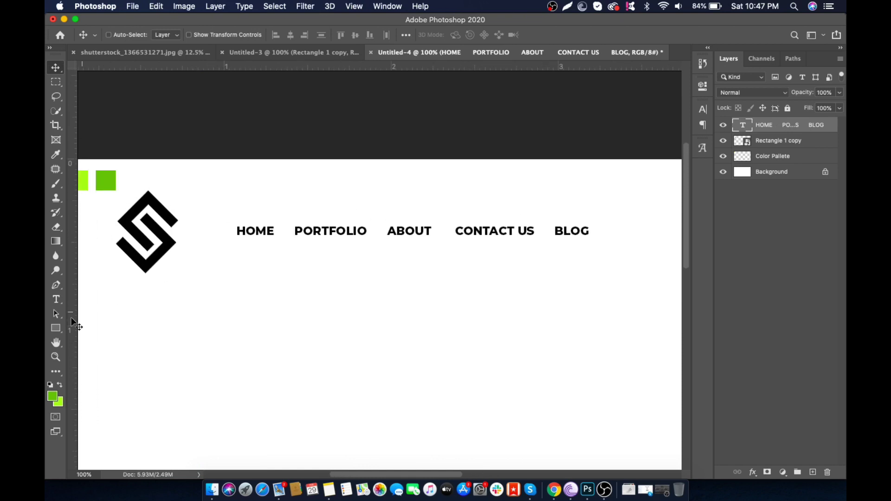
left_click(56, 329)
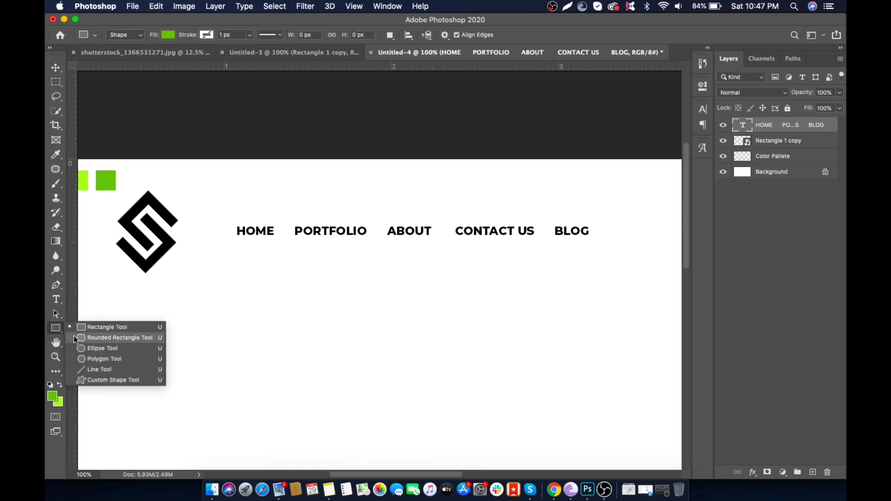
left_click(117, 340)
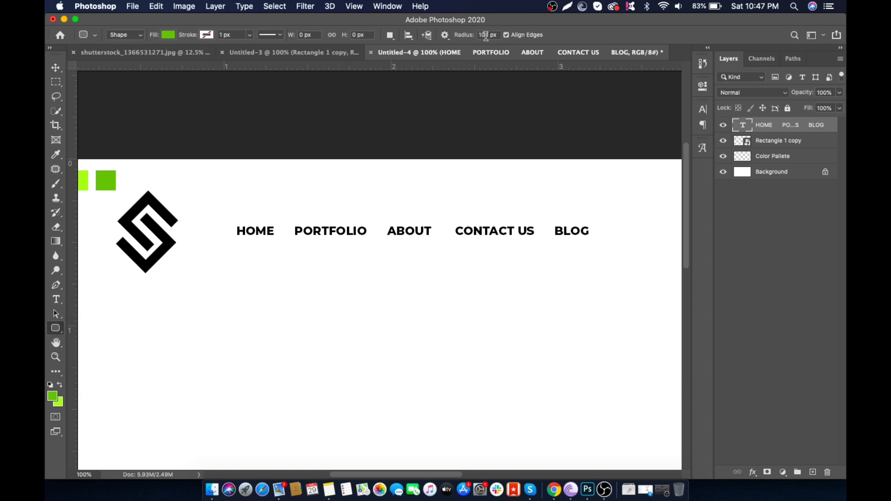
left_click(460, 35)
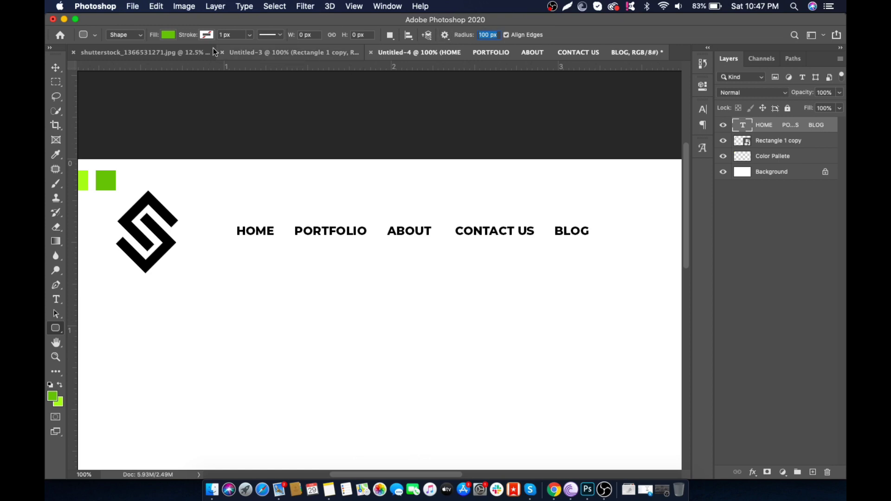
left_click(168, 36)
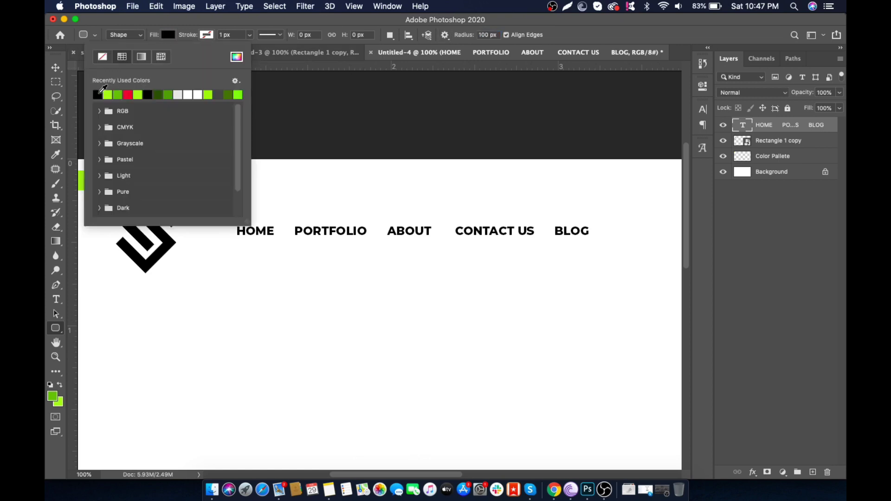
left_click(815, 292)
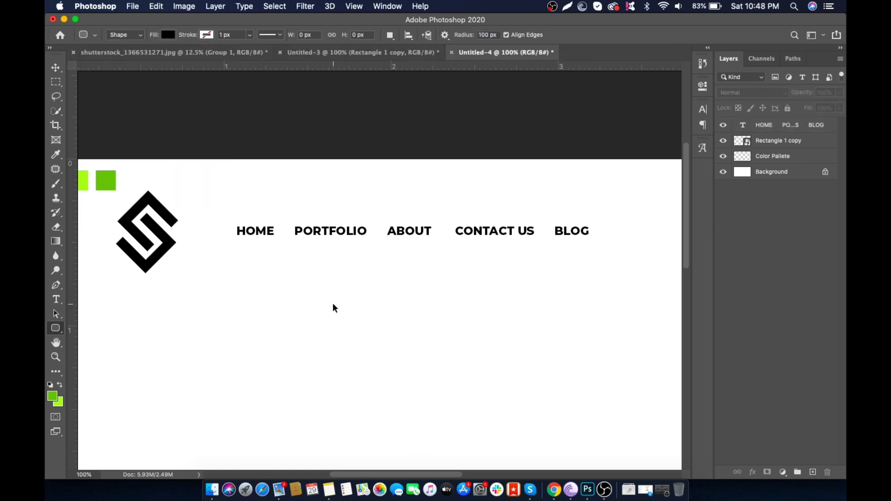
key("super+equal")
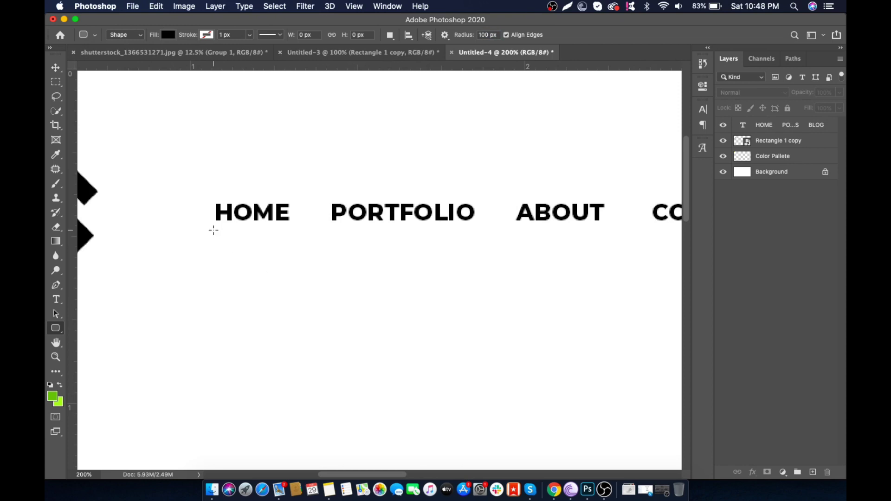
left_click_drag(213, 229, 292, 233)
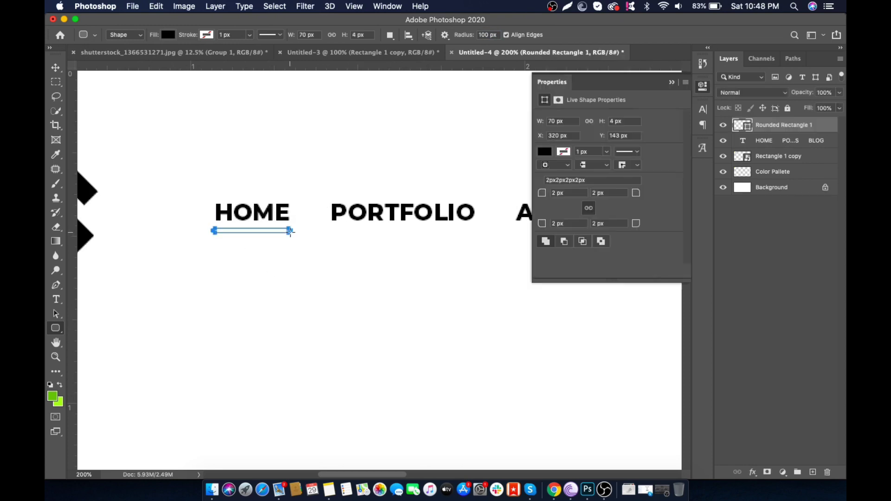
left_click(733, 262)
key("super+minus")
key("super+minus")
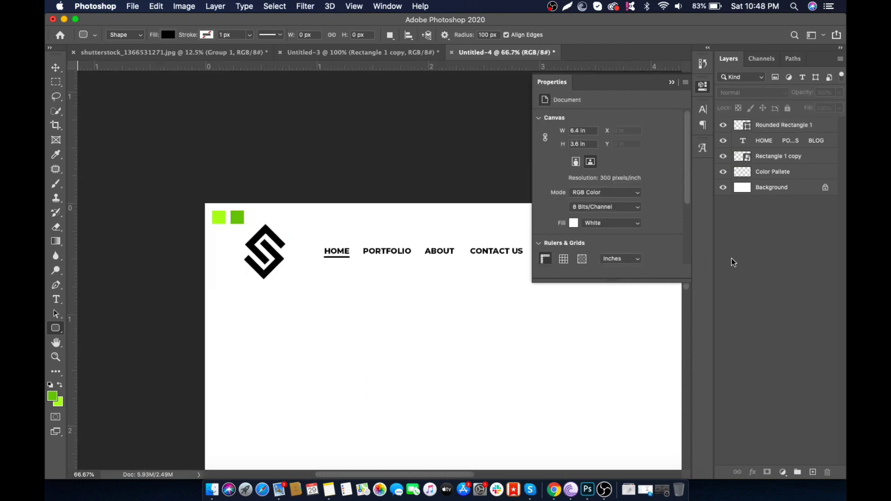
key("super+minus")
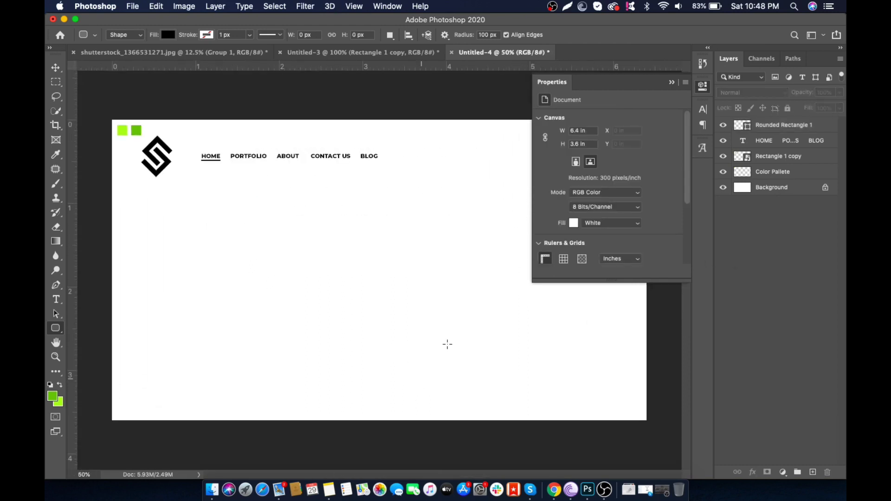
Draw a large black blob custom shape over the page's right side and shift it further right
left_click(671, 82)
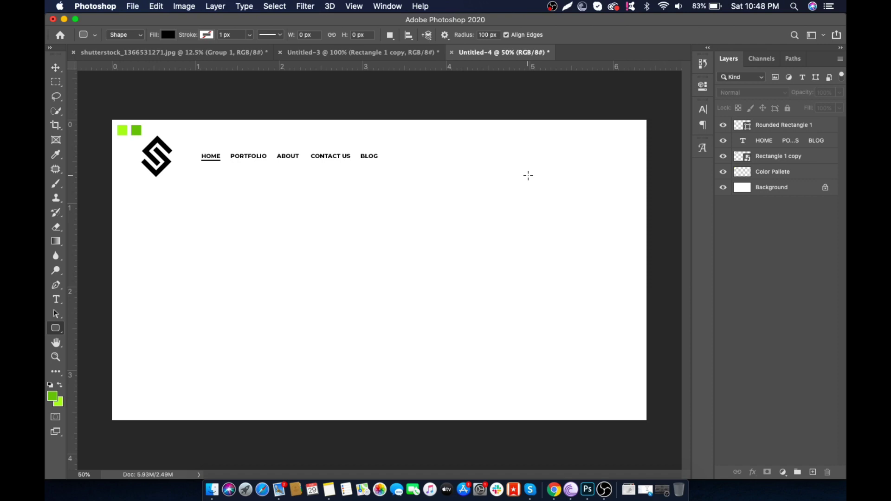
right_click(55, 328)
left_click(112, 380)
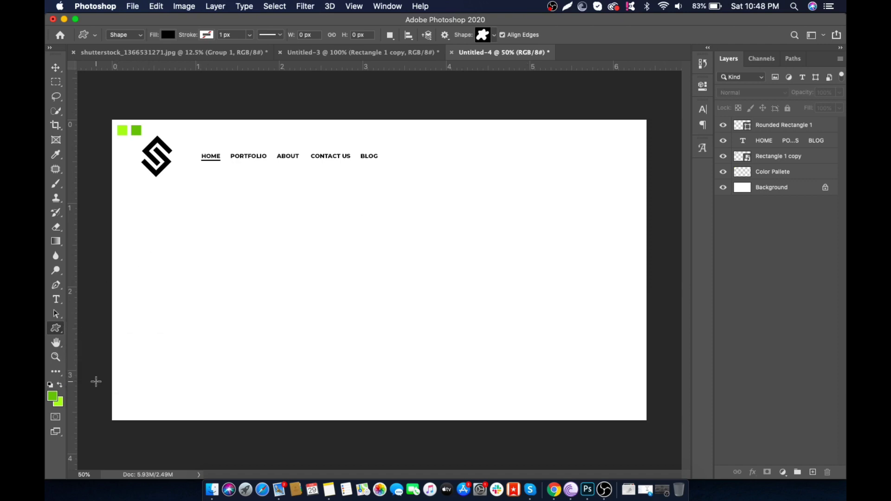
left_click(494, 35)
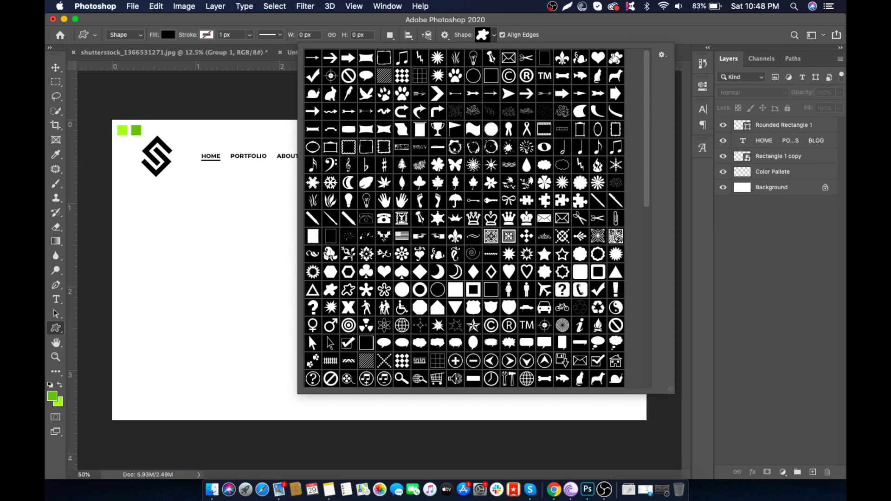
left_click(627, 35)
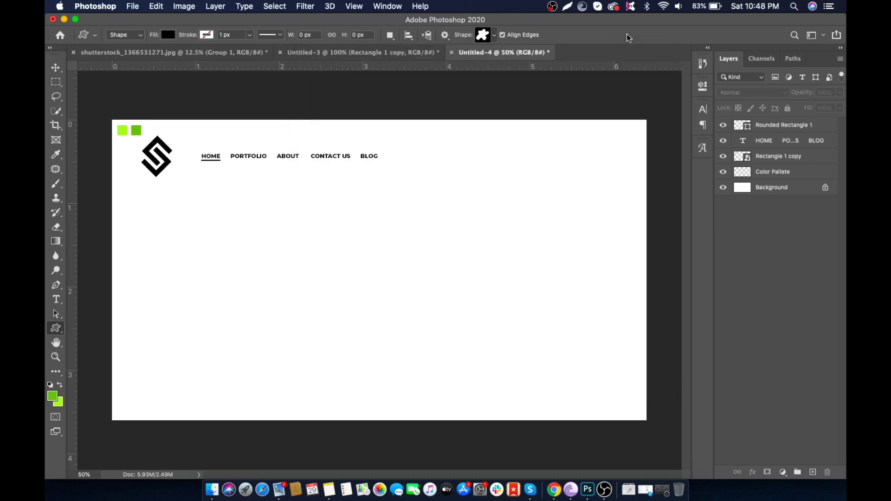
key("super+minus")
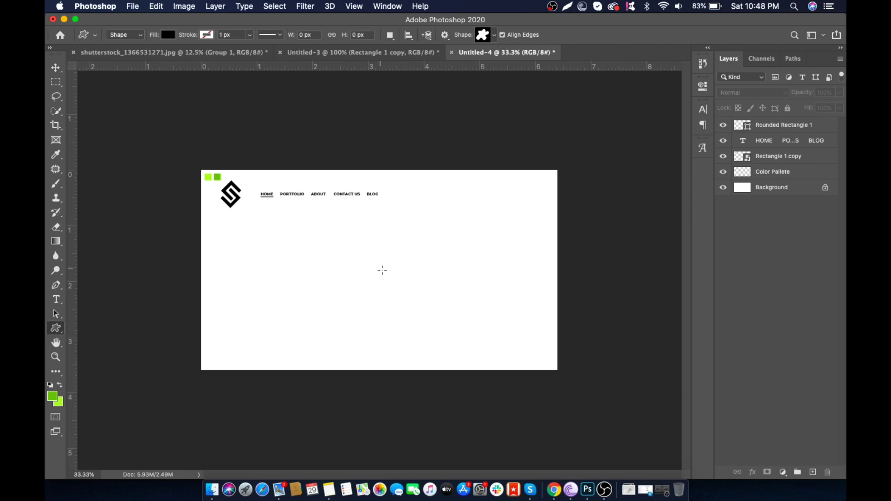
left_click_drag(461, 275, 599, 443)
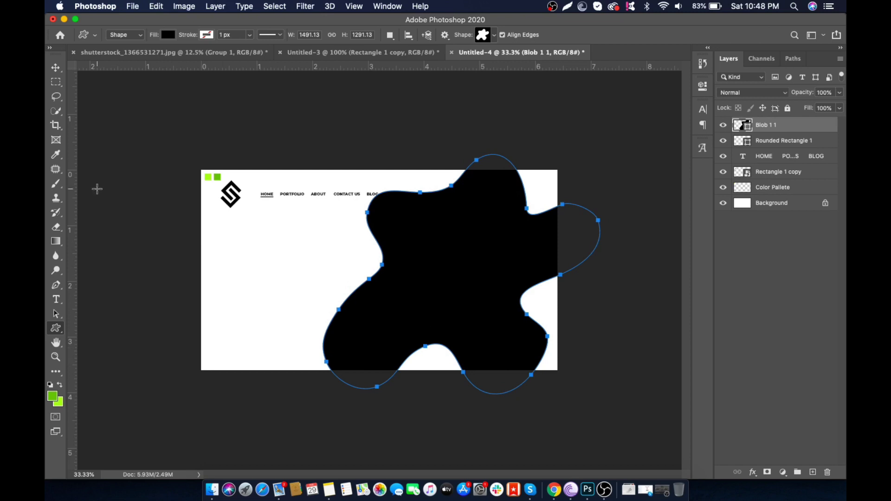
left_click(56, 67)
left_click_drag(397, 235, 419, 238)
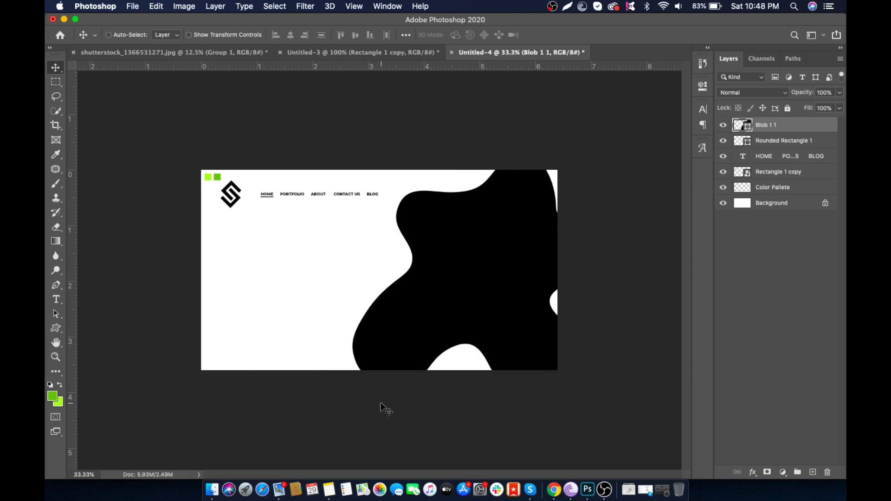
key("super+equal")
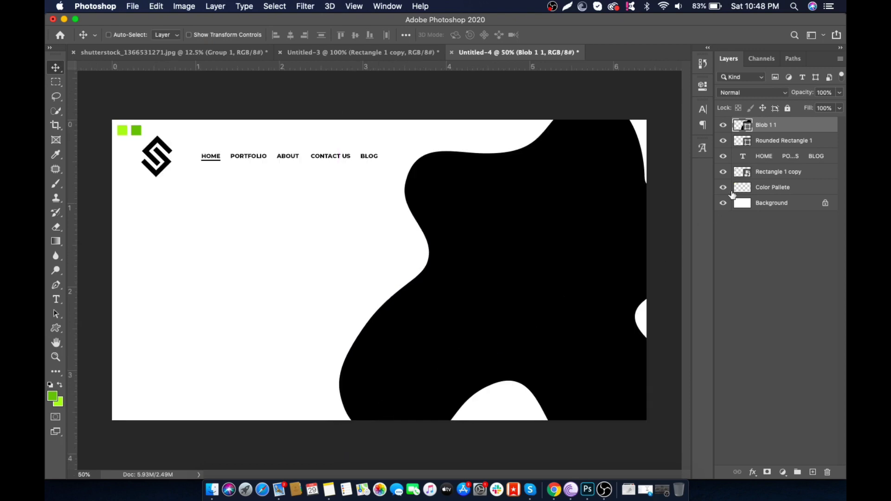
right_click(792, 127)
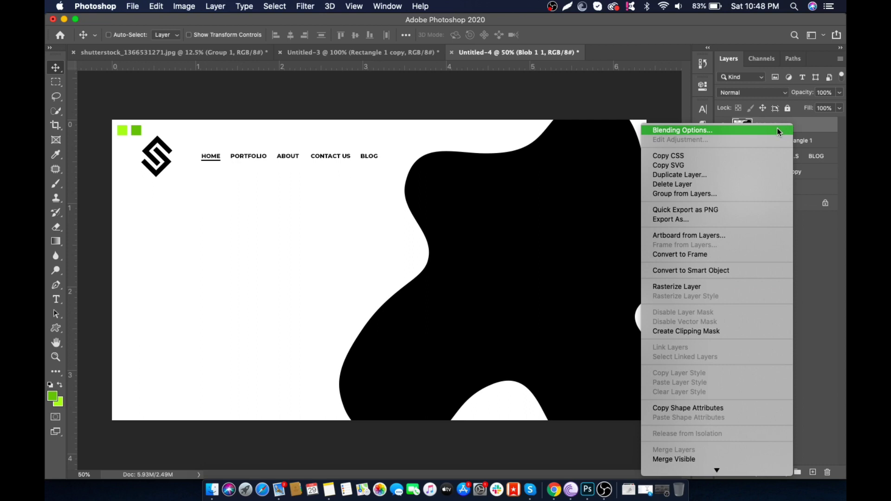
In the blob's Layer Style, turn off Color Overlay and enable Gradient Overlay
left_click(778, 132)
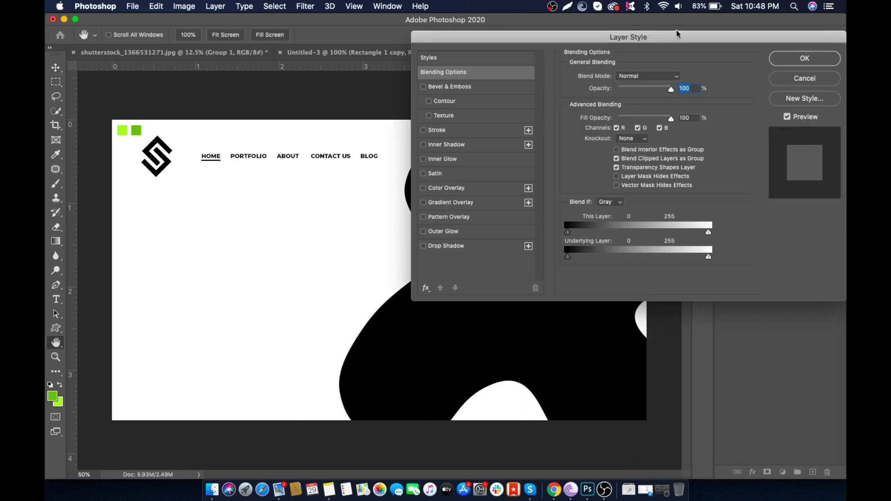
left_click_drag(675, 34, 682, 64)
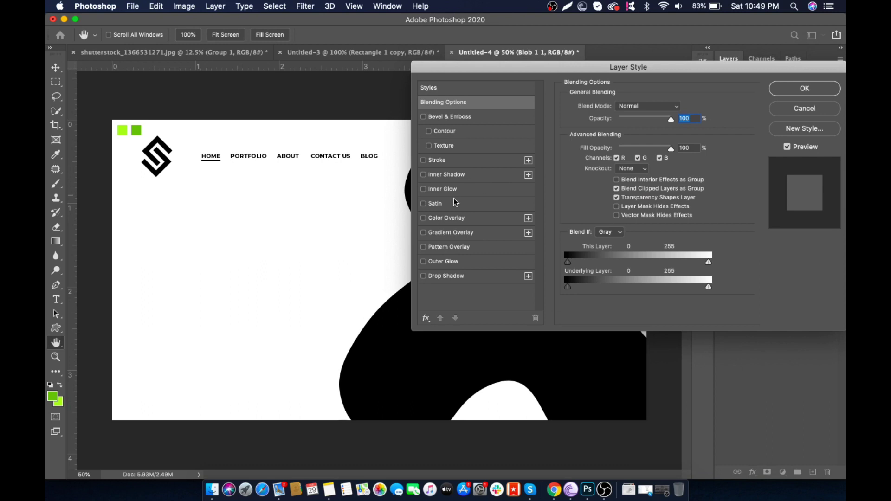
left_click(437, 218)
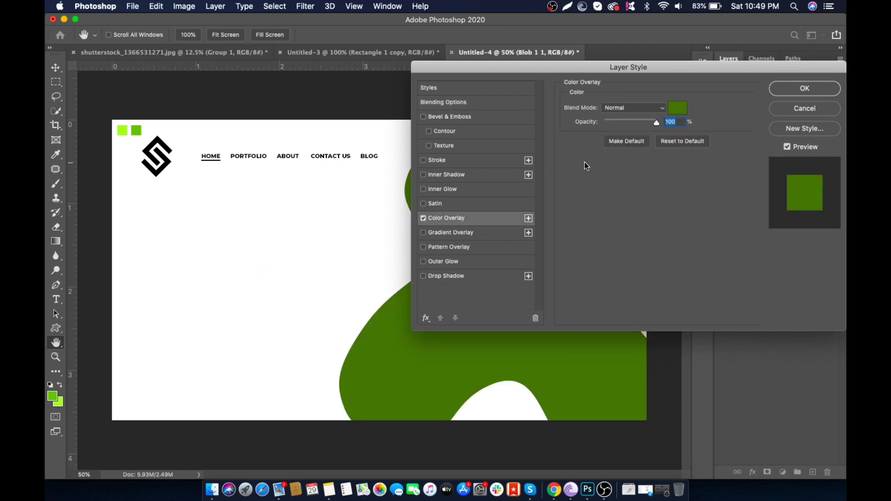
left_click(423, 218)
left_click(444, 237)
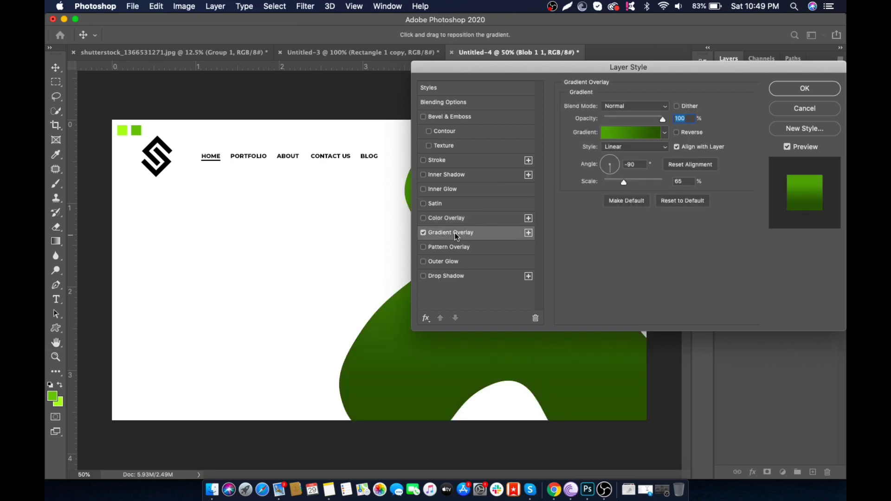
Set the gradient stops to the lime and darker green palette swatches and apply it
left_click(617, 133)
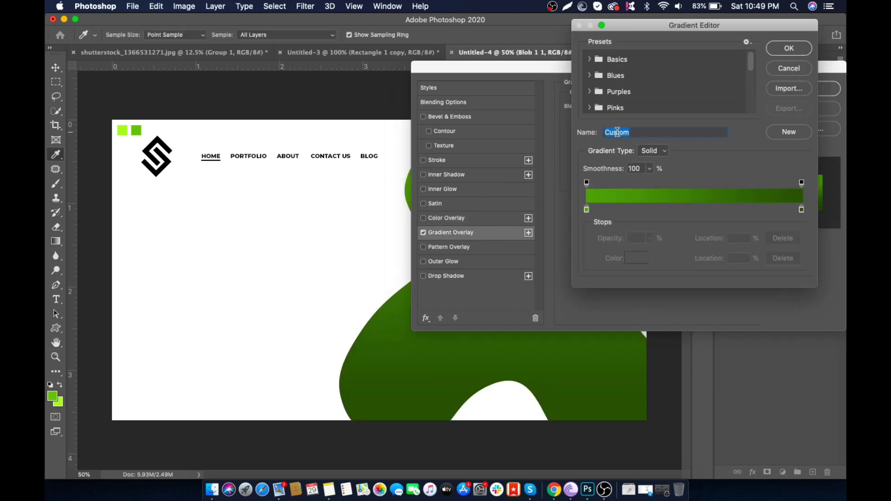
double_click(586, 210)
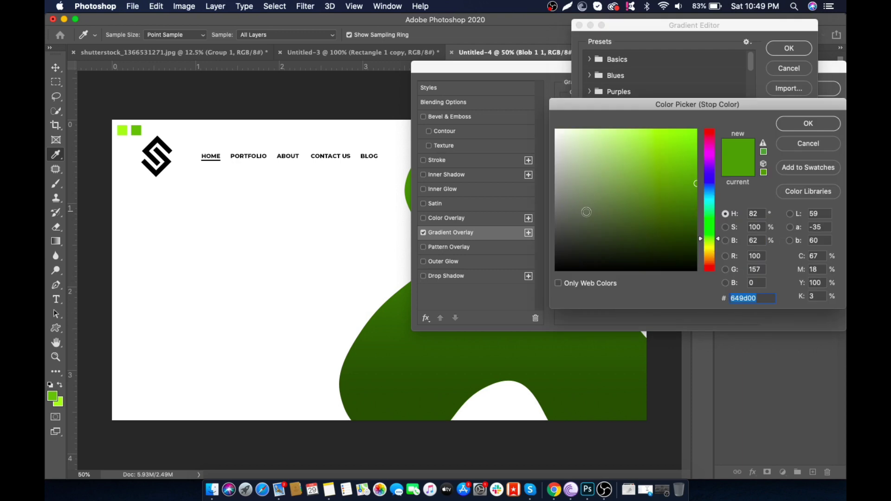
left_click(122, 130)
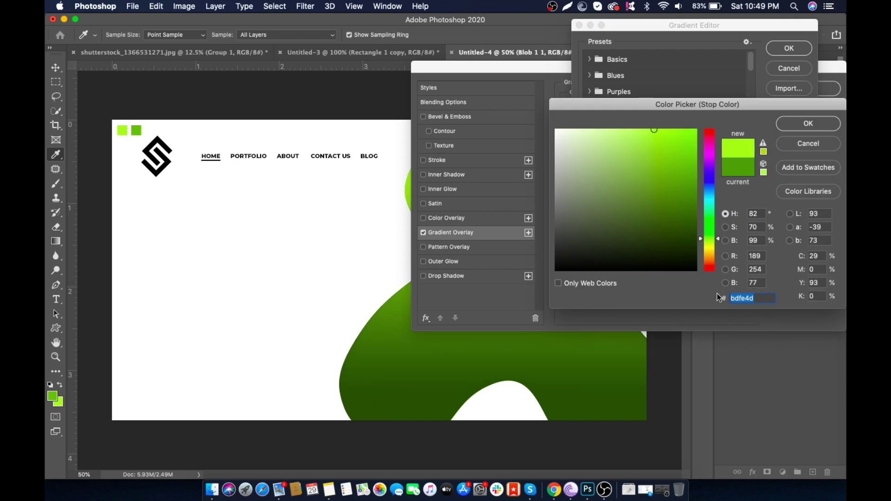
left_click(782, 127)
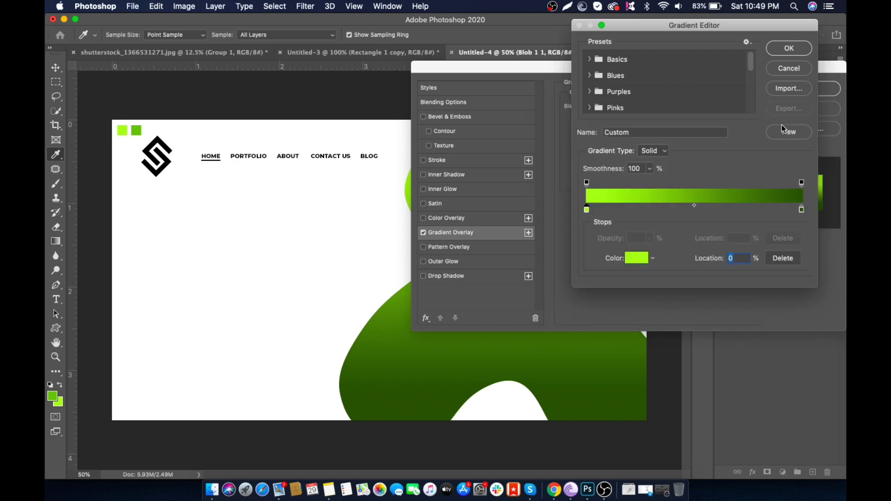
double_click(801, 209)
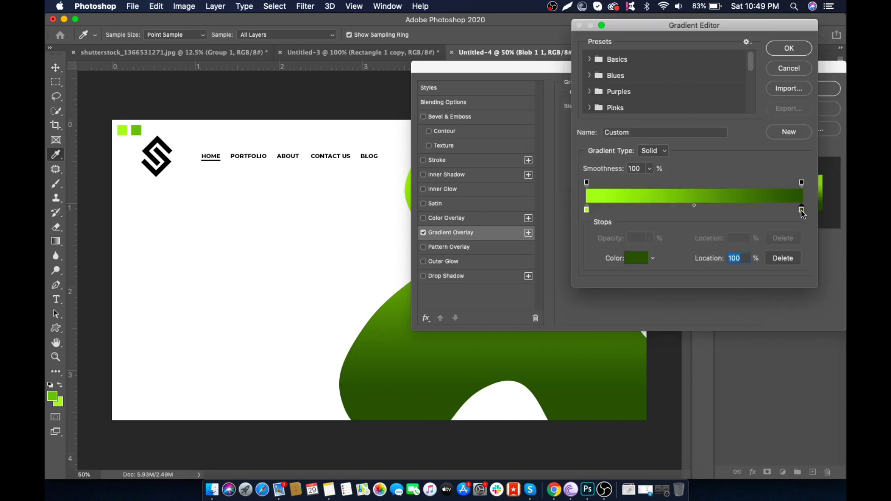
left_click(136, 128)
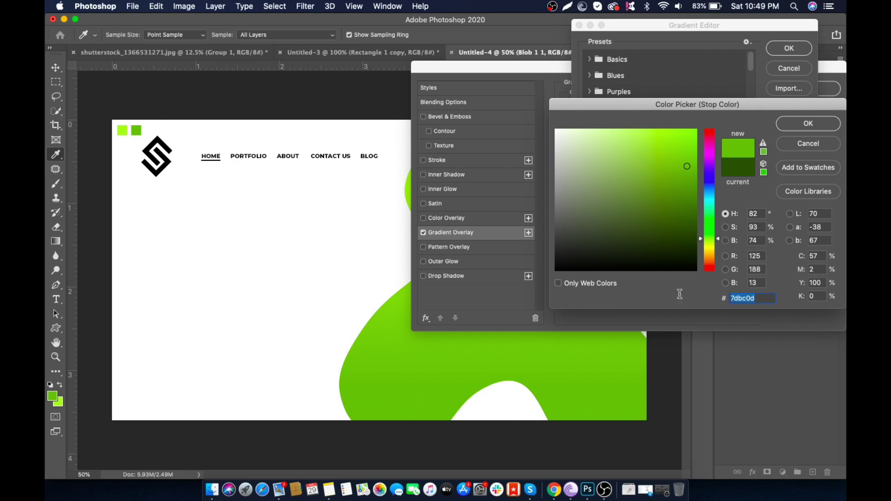
left_click(794, 124)
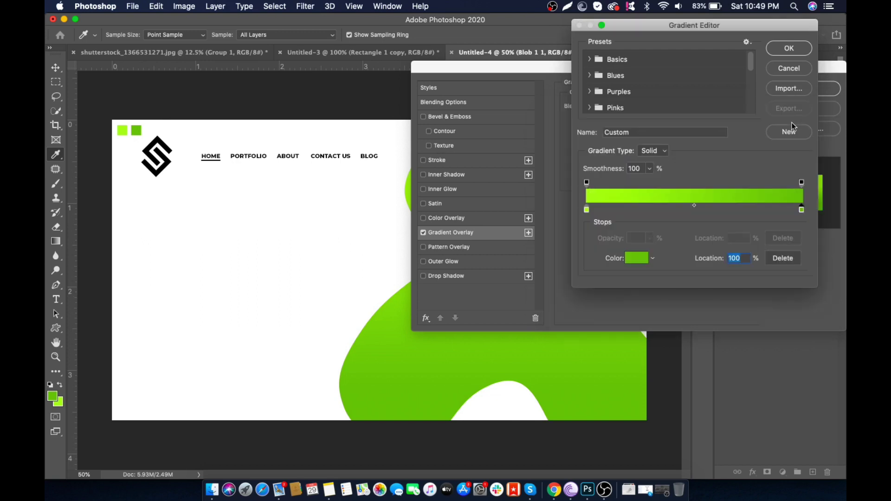
left_click(789, 49)
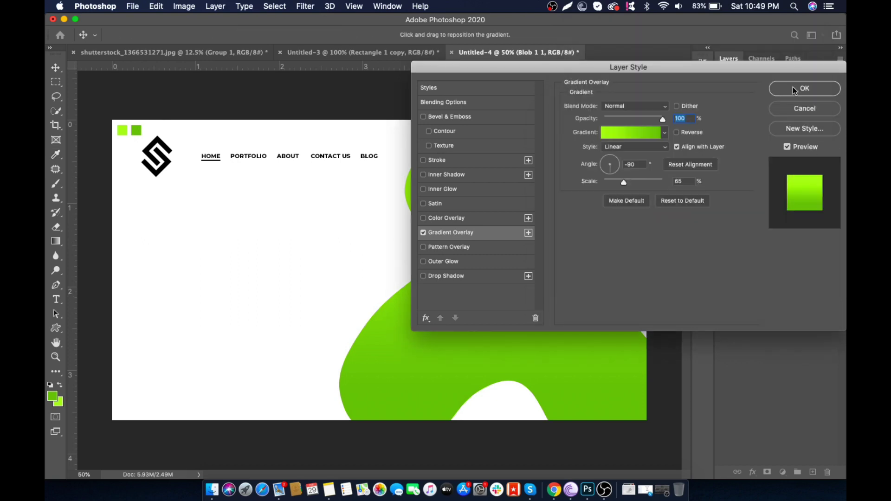
left_click_drag(759, 71, 677, 181)
left_click(704, 192)
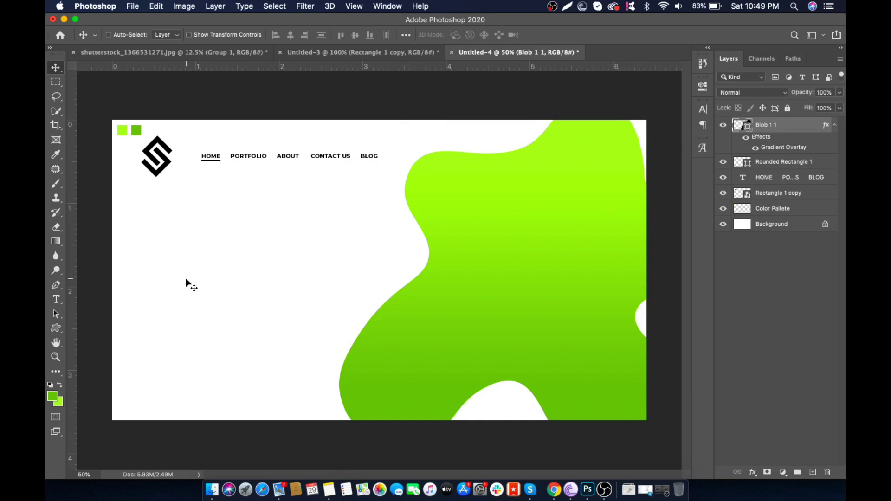
Paste the Lorem Ipsum text into a paragraph box below the logo and left-align it
left_click(56, 300)
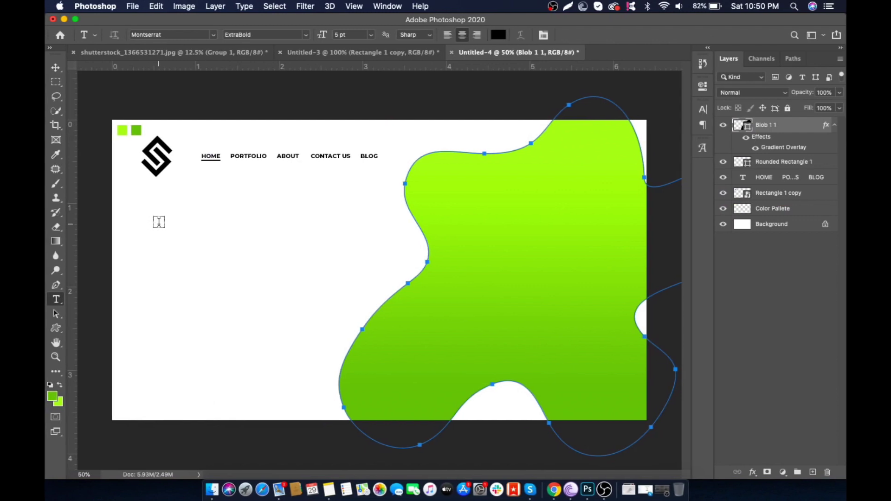
left_click_drag(157, 228, 342, 262)
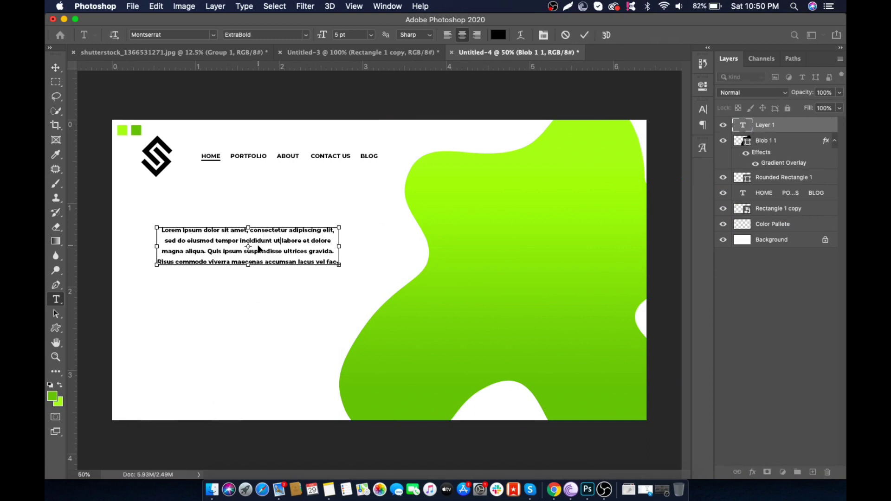
type("Lorem Ipsum is simply dummy text of the printing and typesetting industry.")
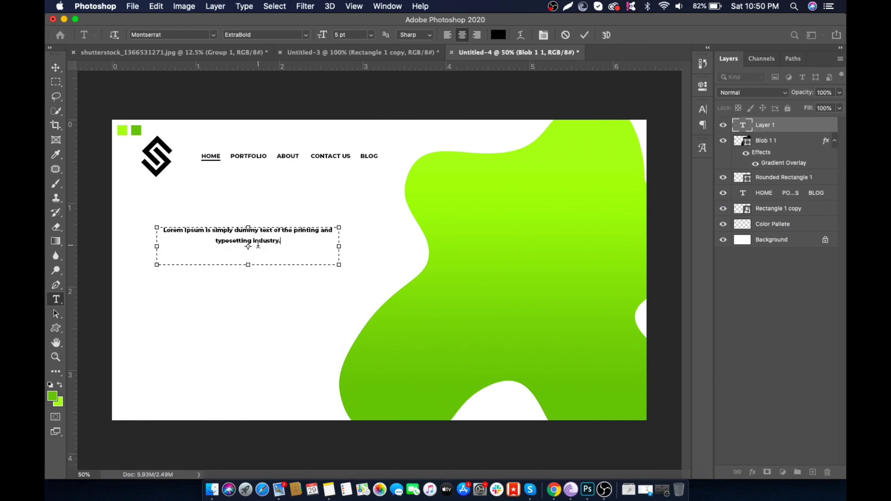
key("super+a")
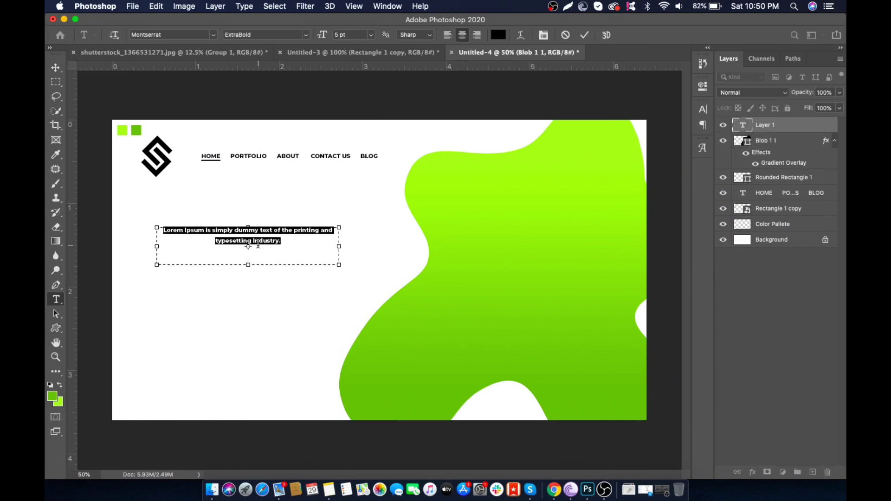
left_click(447, 39)
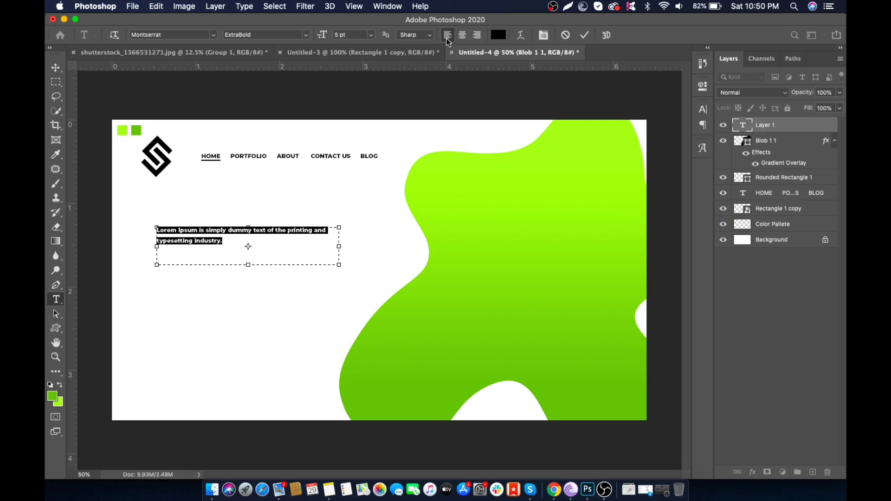
Make the Lorem Ipsum text All Caps in the Character panel
left_click(702, 111)
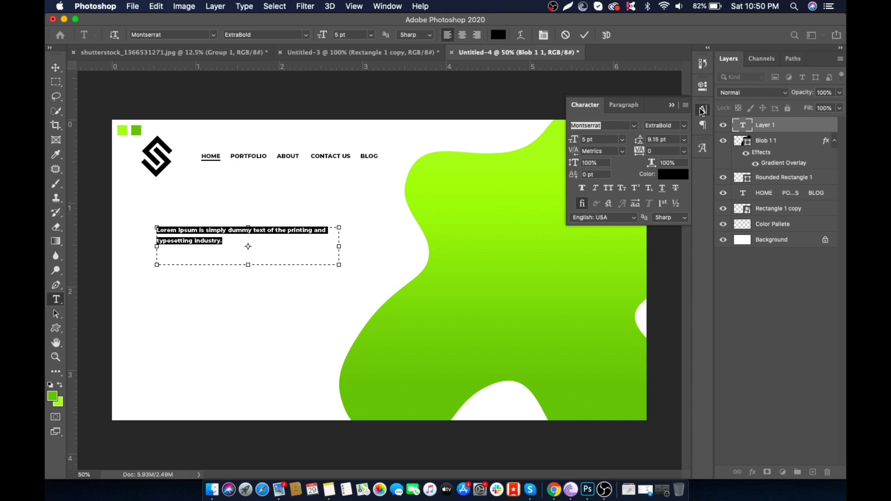
left_click(397, 7)
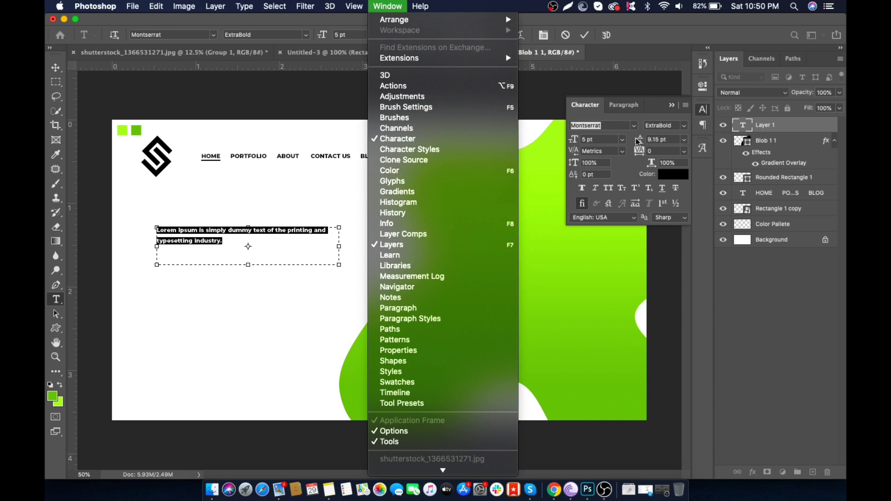
left_click(652, 118)
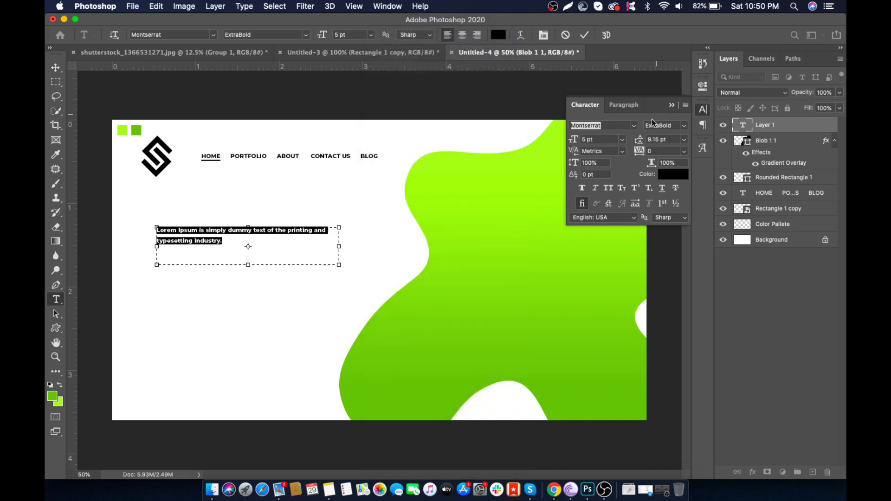
left_click(608, 188)
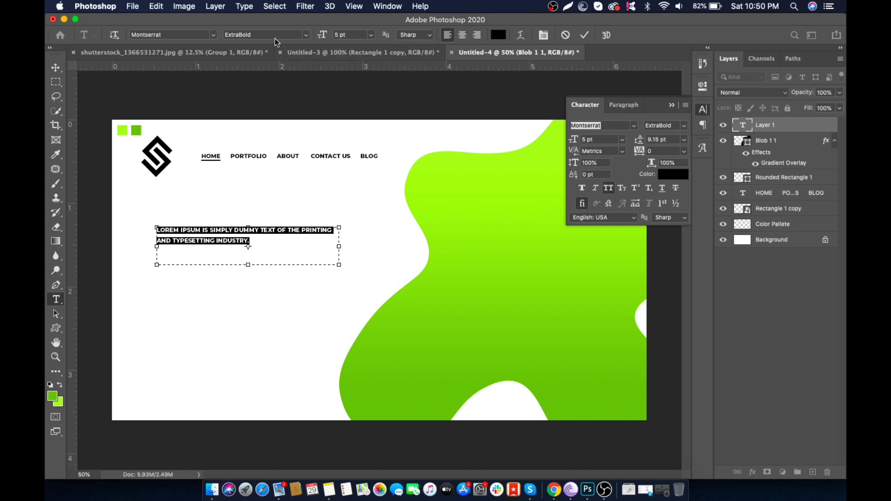
Set the text to 6 pt with 11 pt leading and commit it
left_click(342, 35)
key("Up")
key("Up")
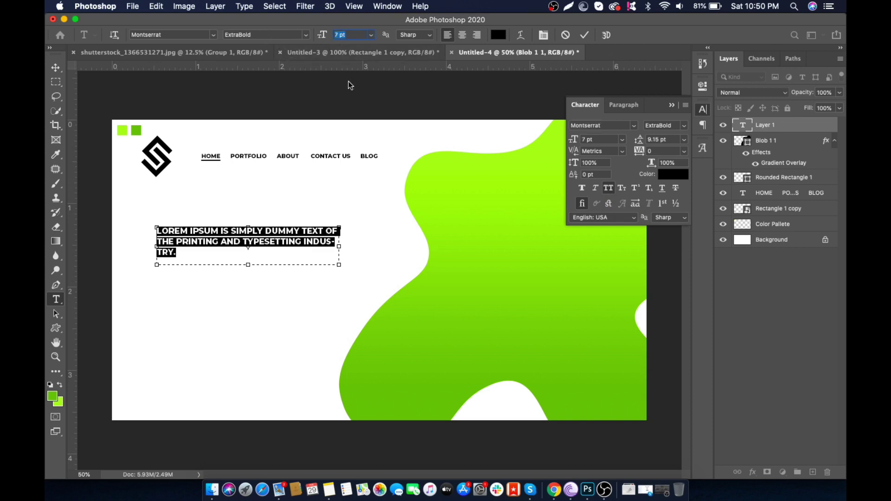
key("Down")
left_click(357, 34)
key("Return")
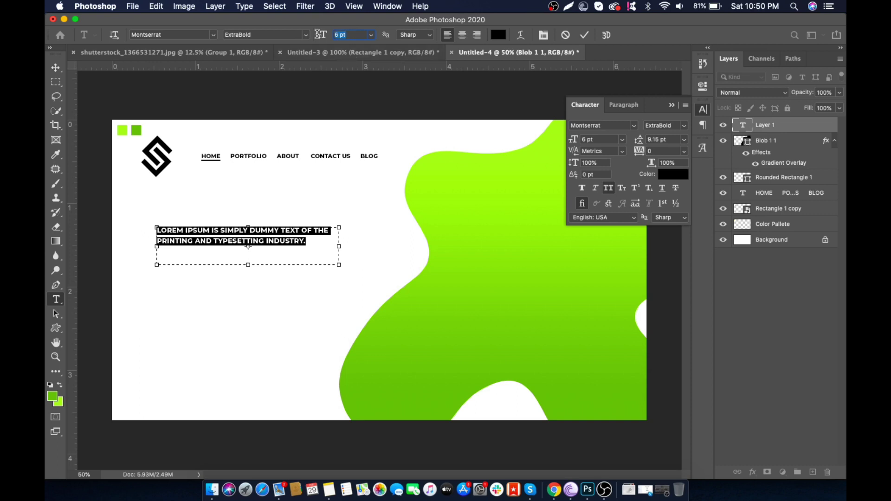
double_click(658, 139)
type("11")
key("Return")
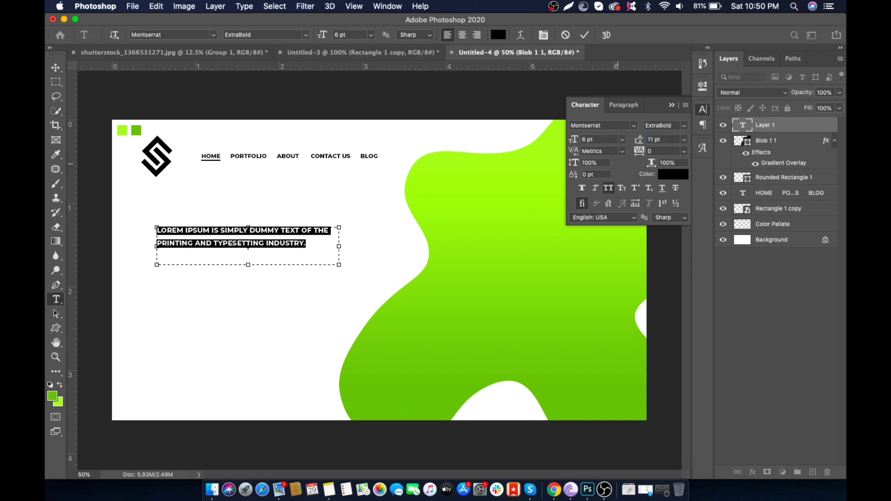
left_click(583, 35)
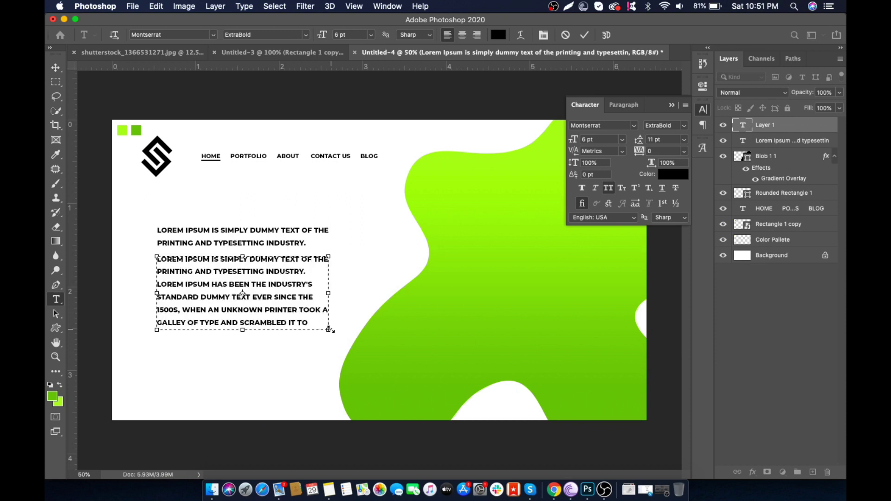
Set the body paragraph to mixed case, Regular weight, 4 pt size with 8 pt leading, and commit
key("super+a")
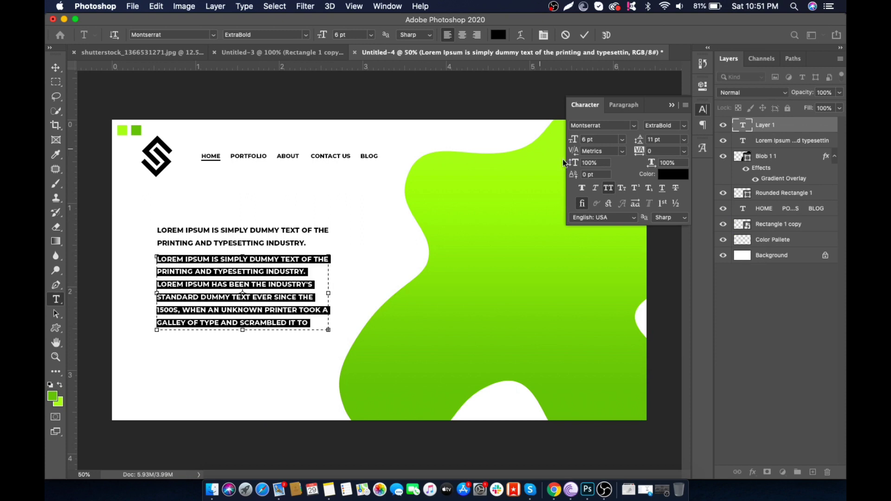
left_click(610, 186)
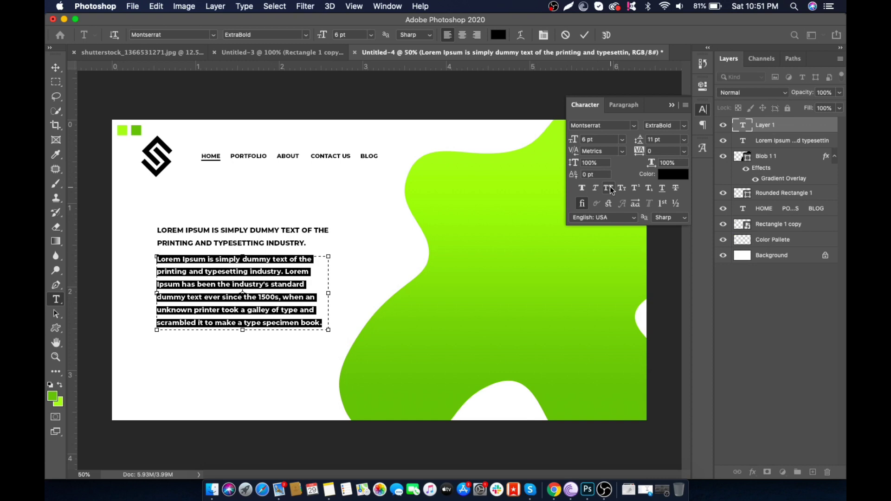
left_click(684, 127)
key("Escape")
left_click(602, 139)
type("4")
key("Return")
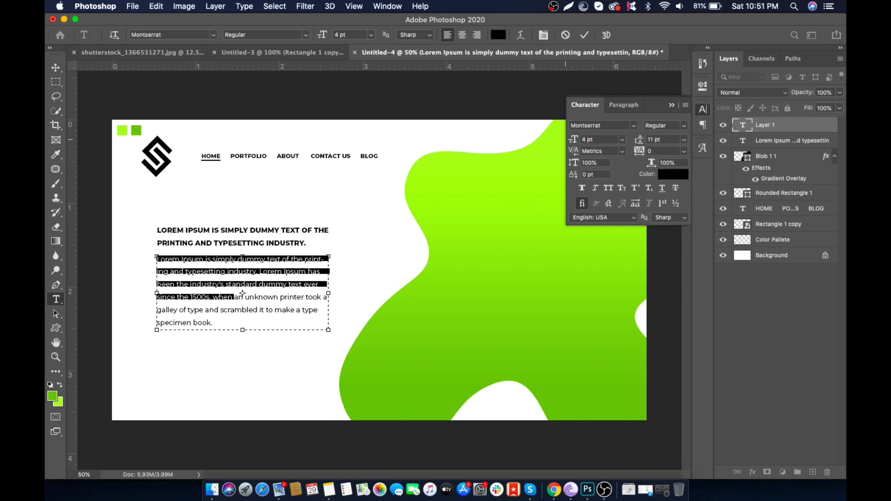
left_click(654, 139)
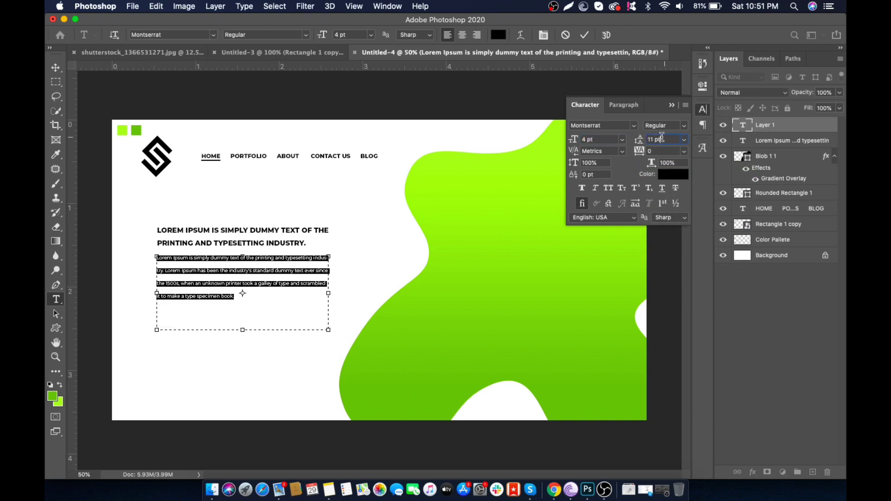
type("8")
key("Return")
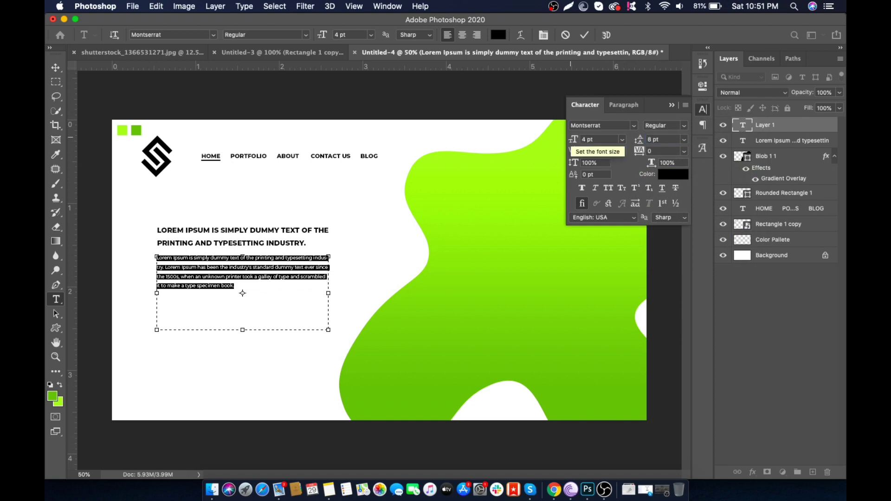
left_click(396, 302)
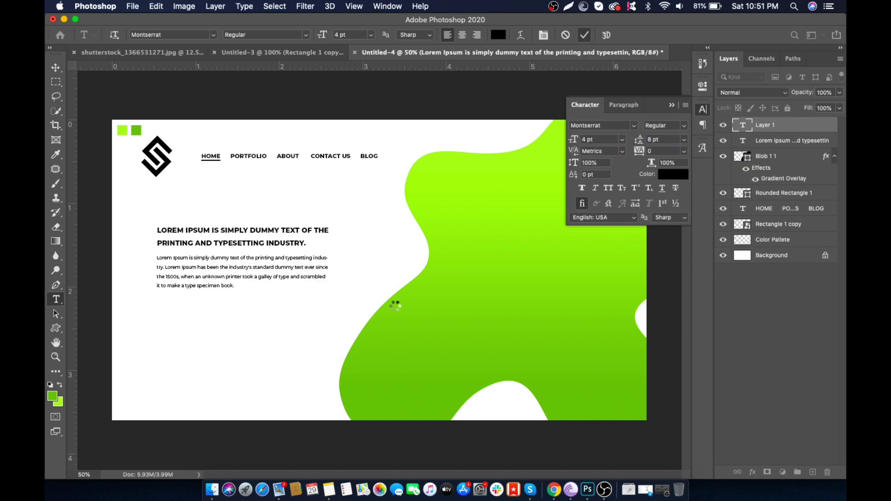
scroll(390, 353, "up", 3)
Draw a black rounded rectangle with a 100 px corner radius below the paragraph
scroll(389, 352, "down", 1)
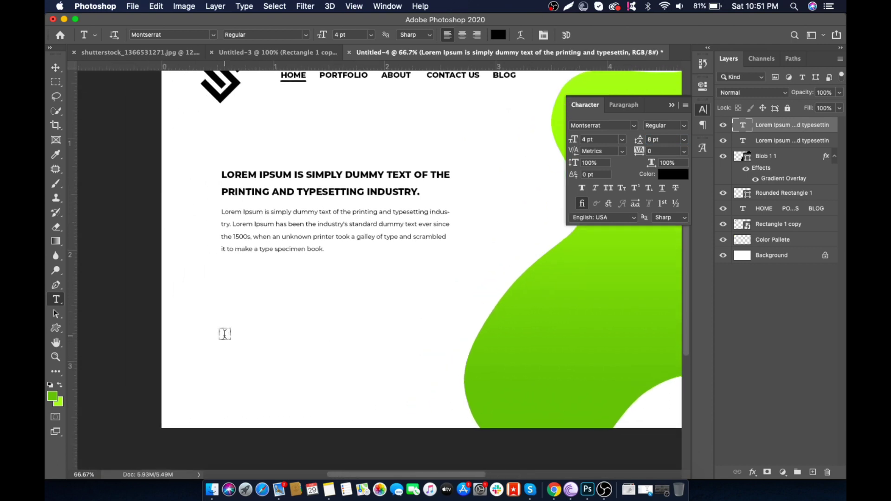
left_click(56, 333)
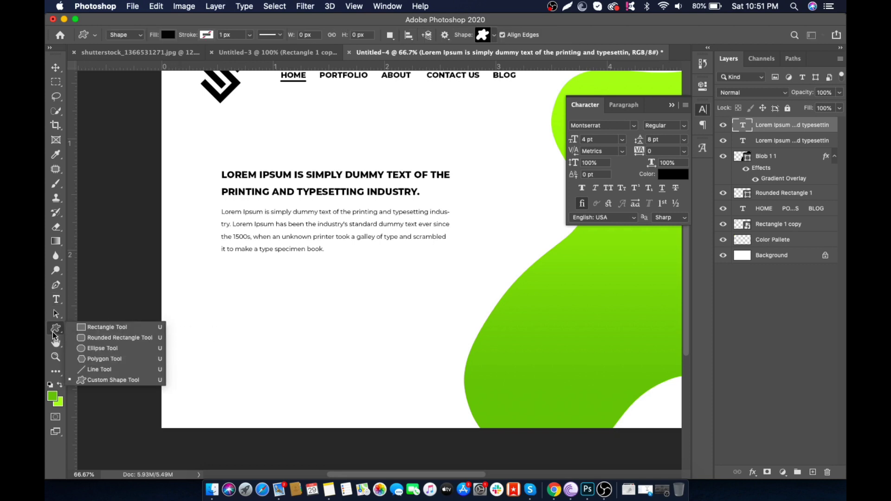
left_click(102, 338)
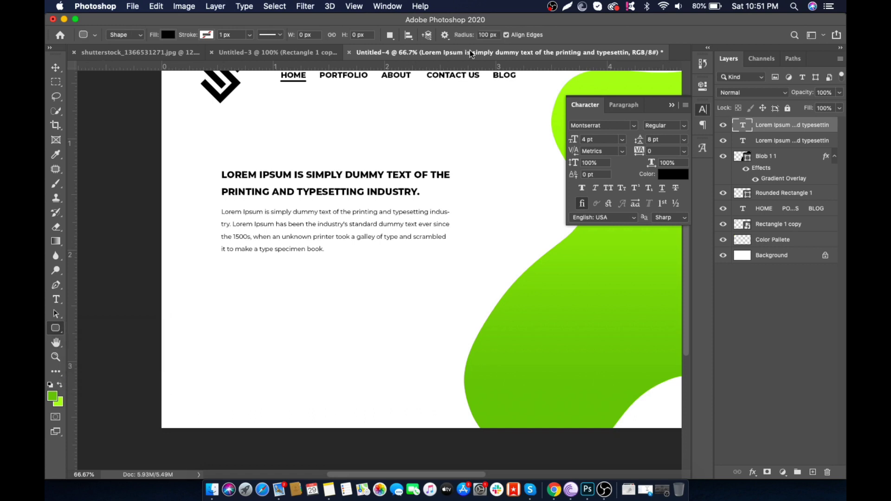
left_click(496, 36)
left_click_drag(223, 272, 328, 296)
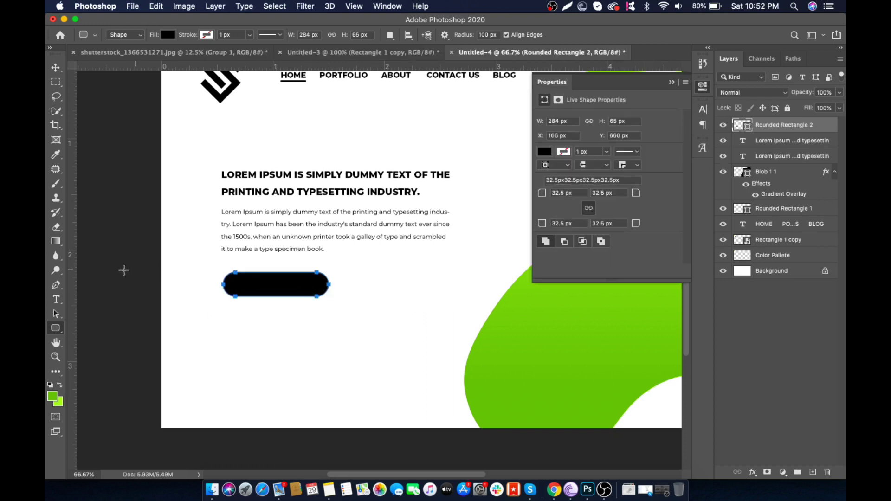
Add a 'KNOW MORE >' text layer and set its font weight to ExtraBold
left_click(55, 300)
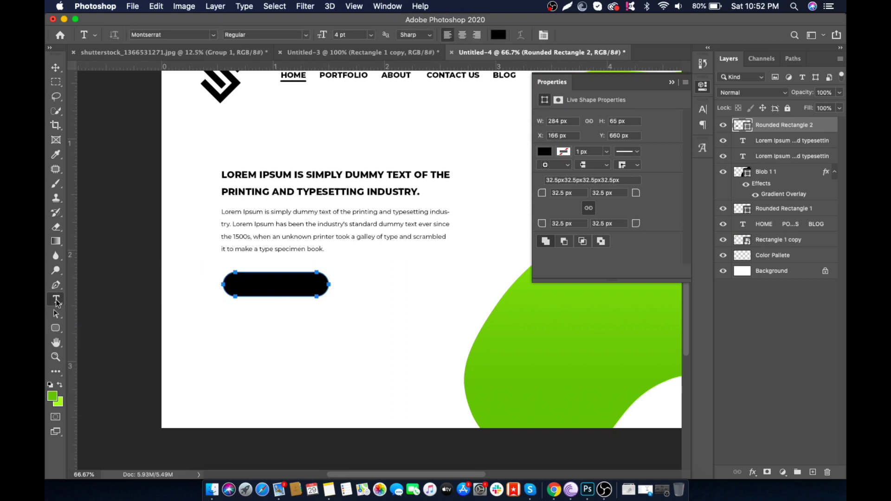
left_click(236, 320)
type("KN")
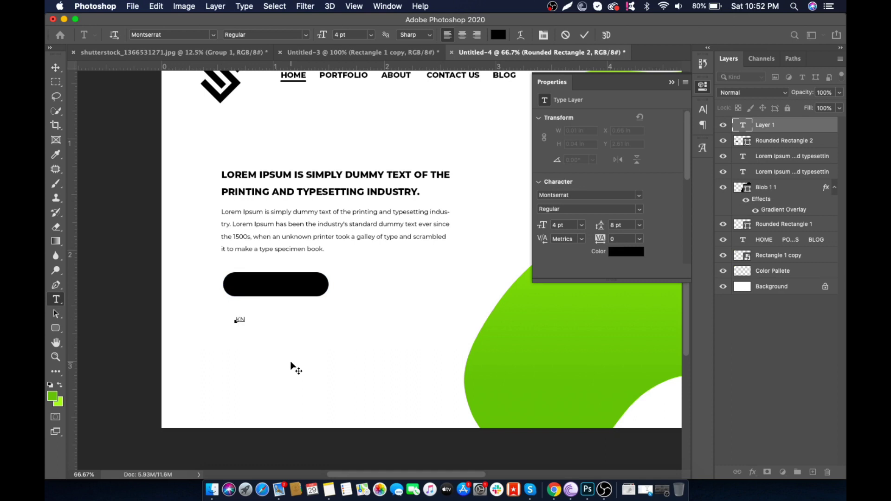
type("OW MORE >")
left_click(582, 36)
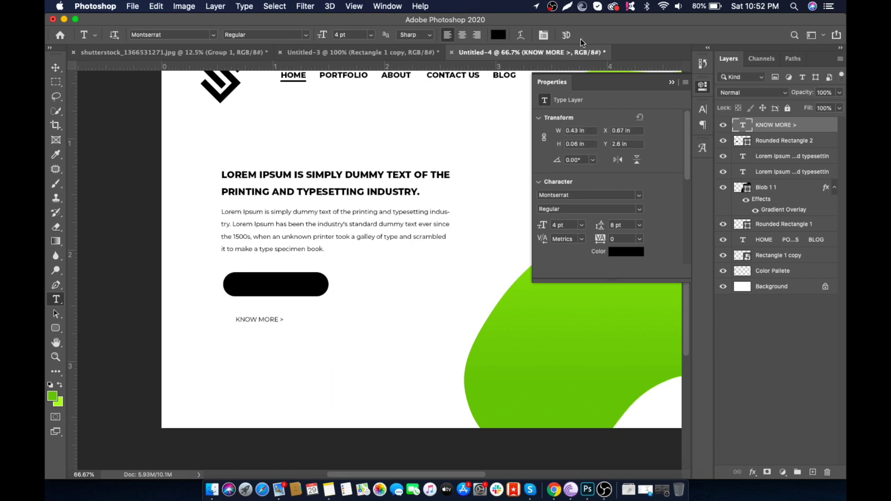
left_click(306, 35)
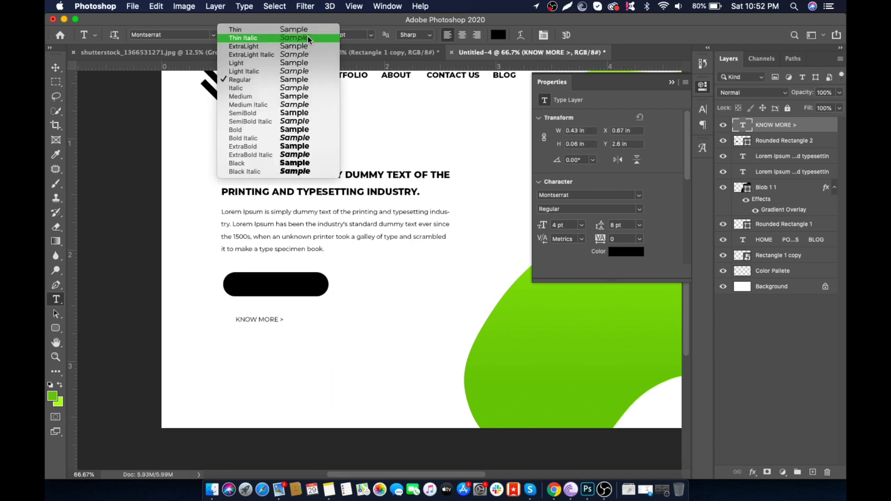
left_click(287, 146)
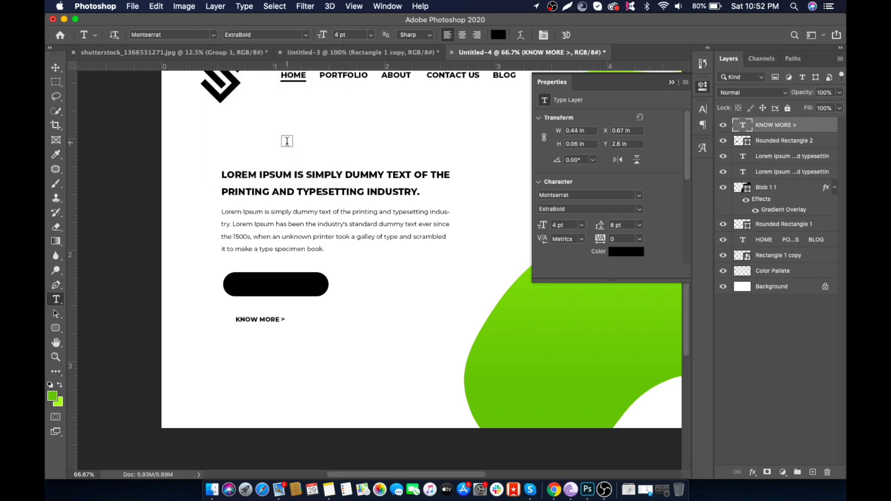
Colour the KNOW MORE > text white and centre it on the black button
left_click(55, 67)
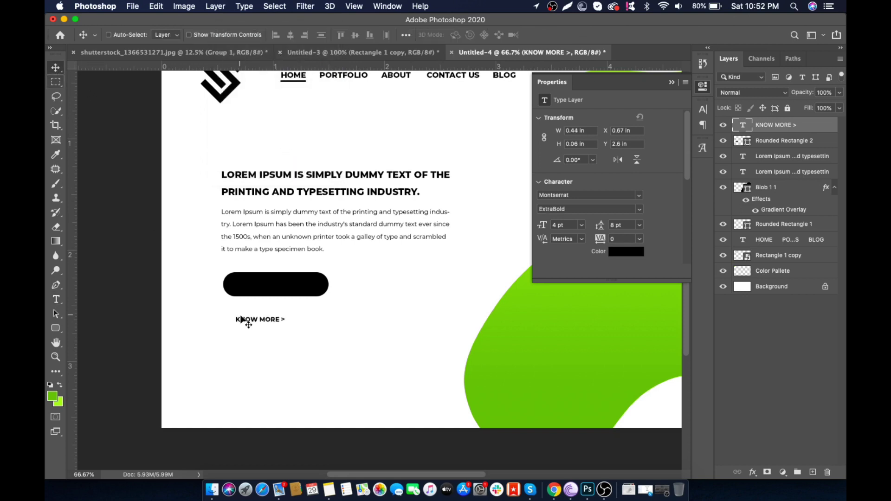
left_click_drag(240, 319, 241, 288)
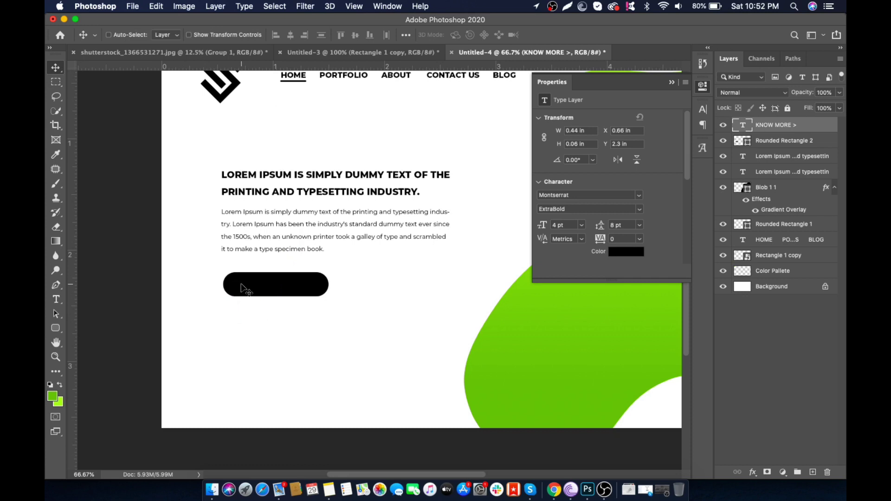
left_click(55, 299)
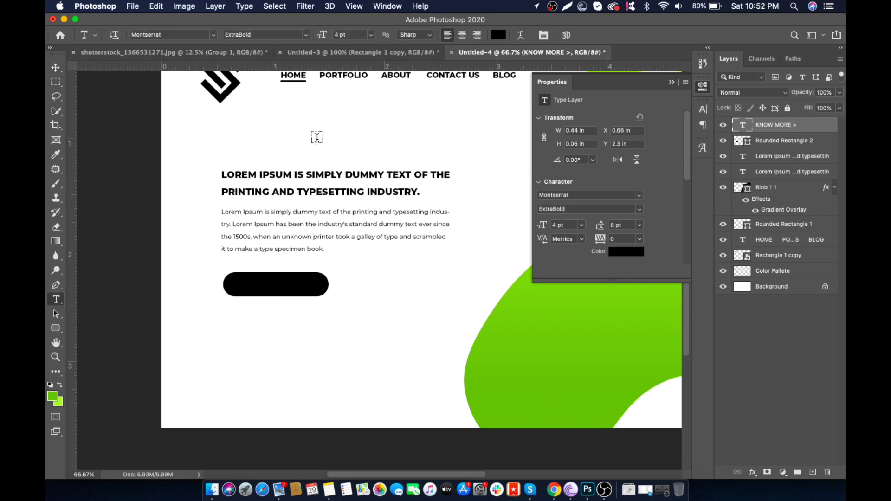
left_click(498, 35)
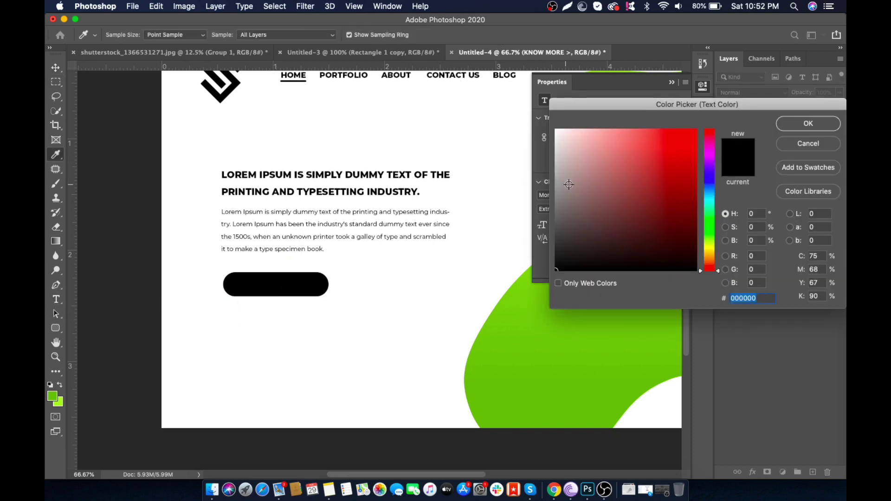
left_click_drag(566, 184, 529, 90)
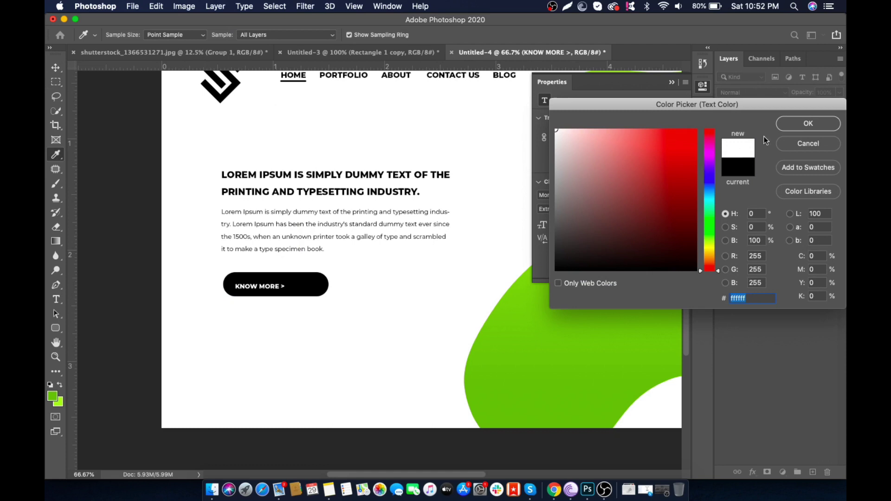
left_click(784, 124)
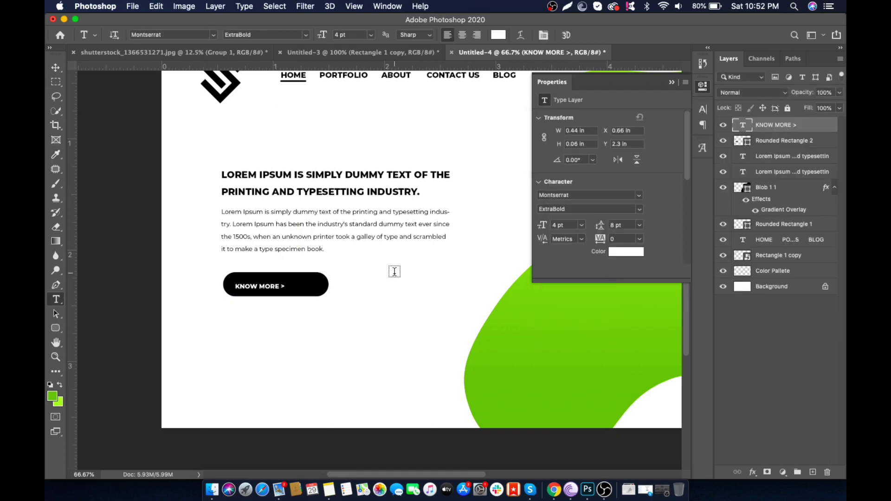
left_click(56, 68)
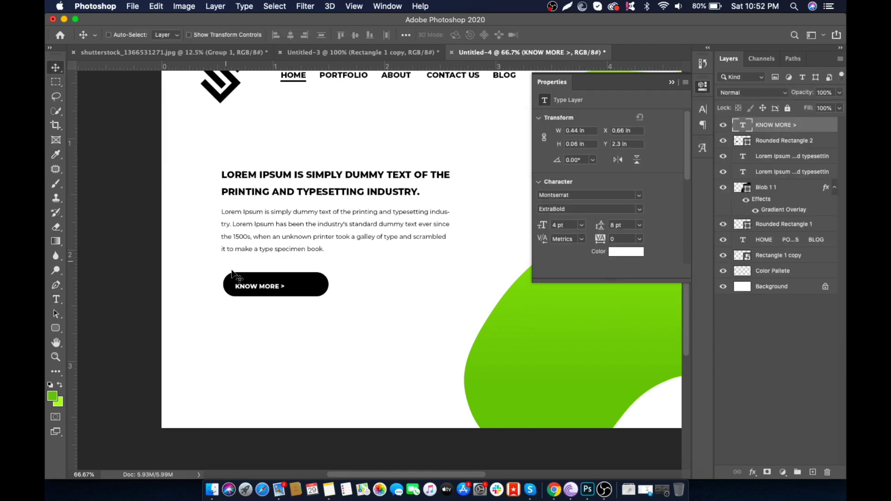
left_click_drag(249, 293, 260, 291)
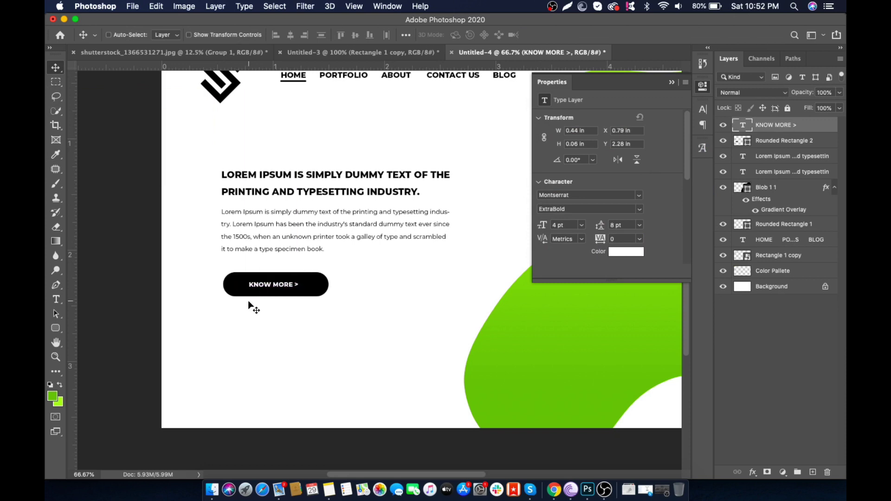
key("super+minus")
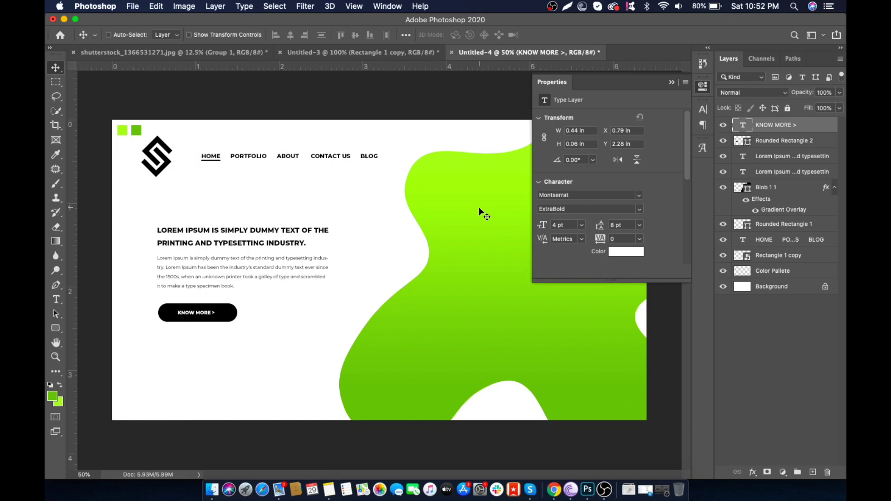
Group the heading, paragraph and button layers into Group 1 and drag it slightly down
left_click(672, 81)
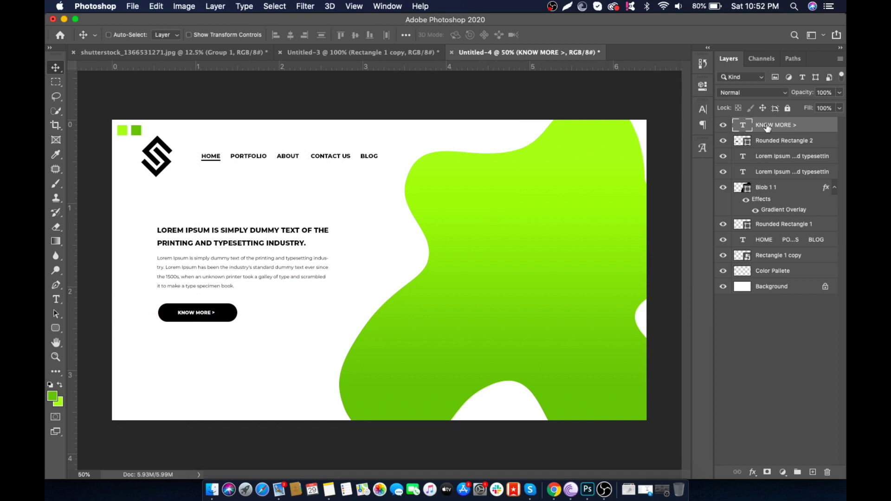
left_click(770, 173, "shift")
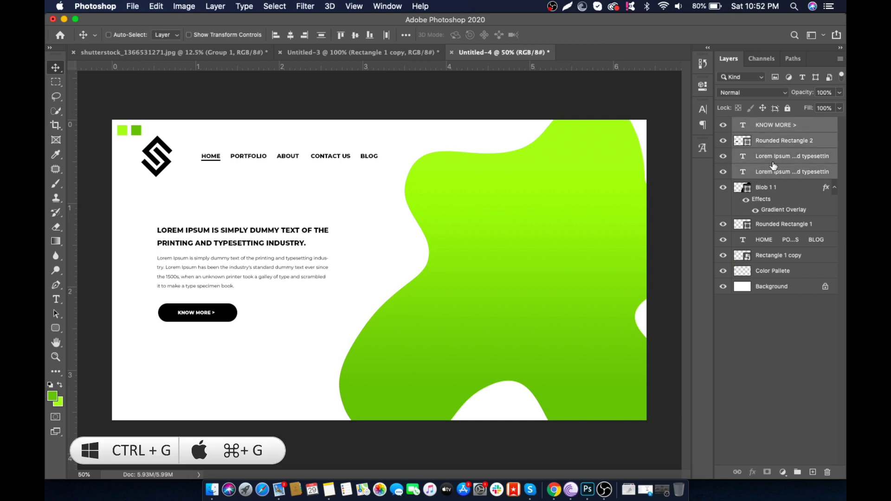
key("super+g")
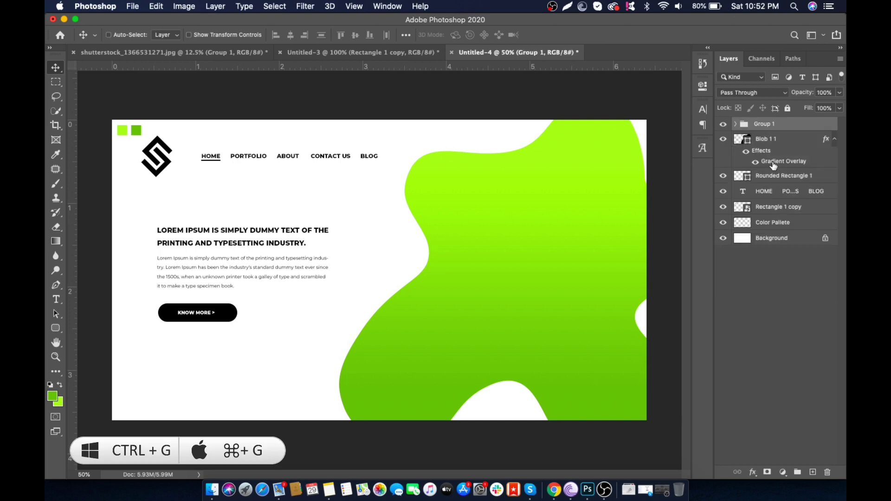
left_click(722, 124)
left_click(722, 124)
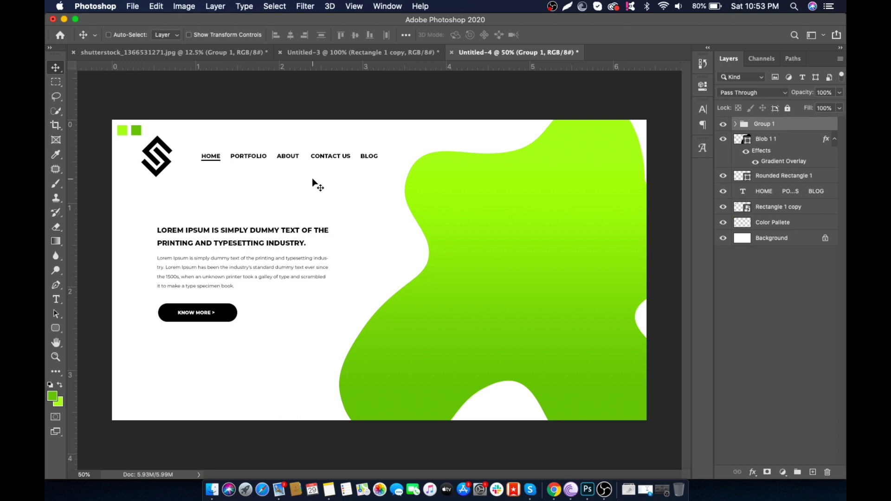
left_click_drag(273, 218, 274, 232)
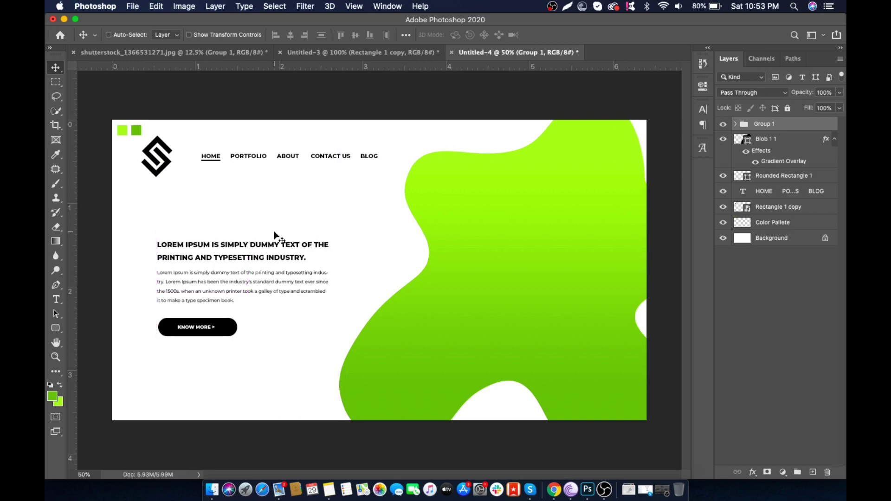
In the shoe photo document, move the red shoe up and to the right
left_click(341, 54)
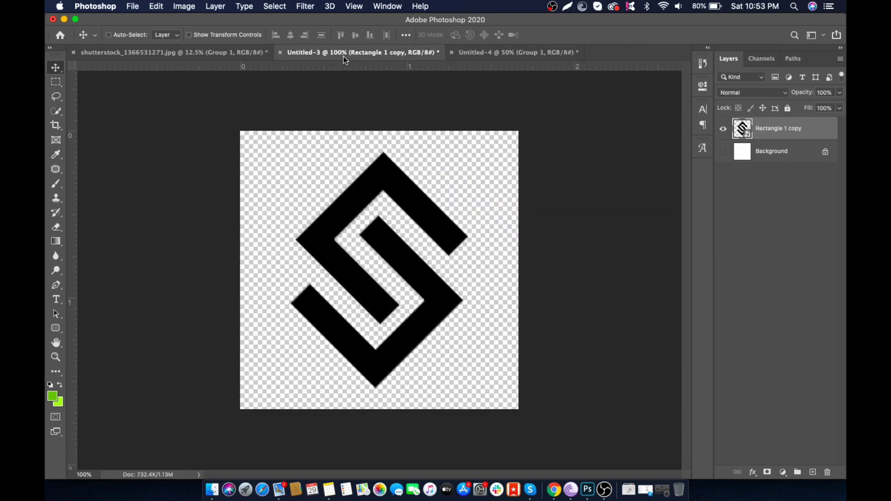
left_click(244, 53)
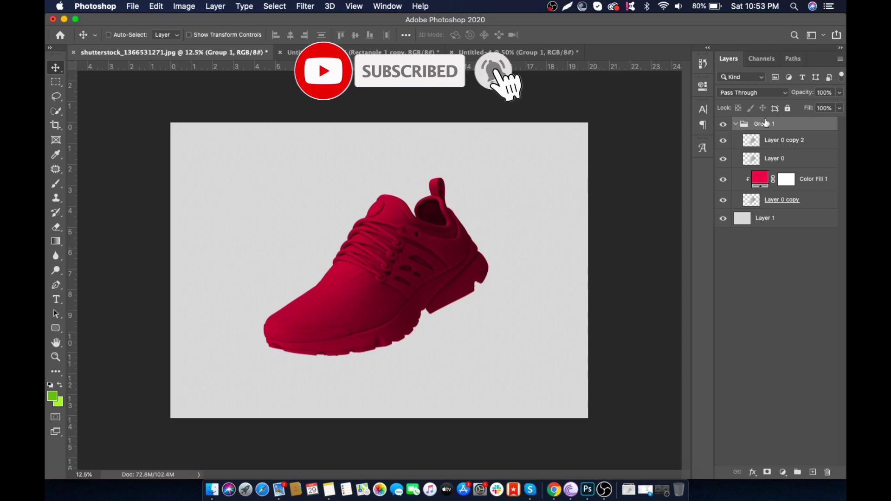
left_click_drag(397, 253, 464, 185)
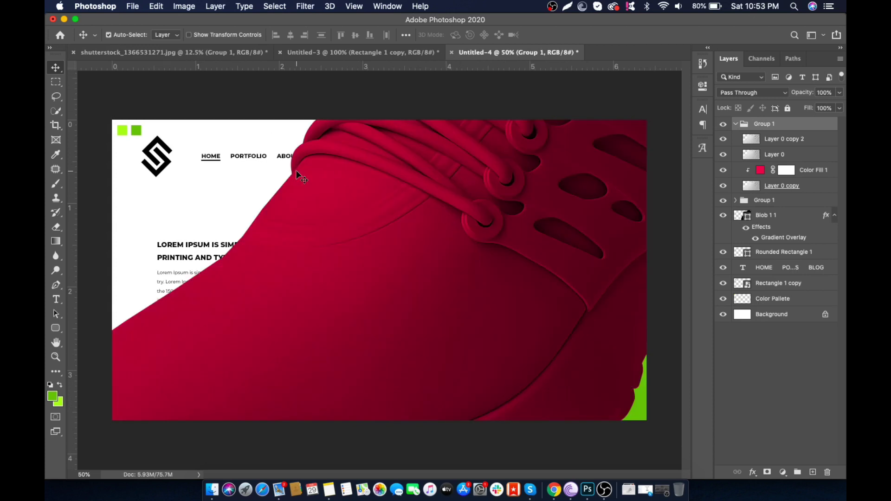
Free-transform the shoe down to 32.67% so it fits the green blob
key("super+t")
key("super+minus")
key("super+minus")
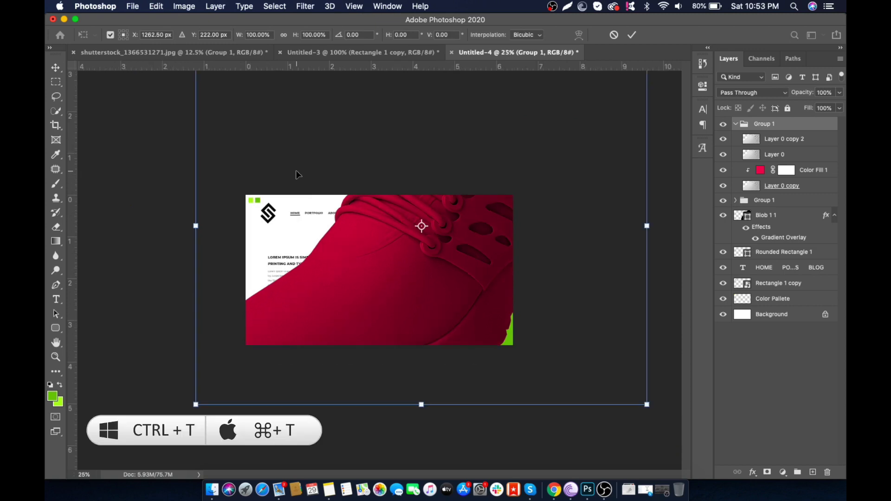
left_click_drag(201, 403, 388, 312)
key("super+plus")
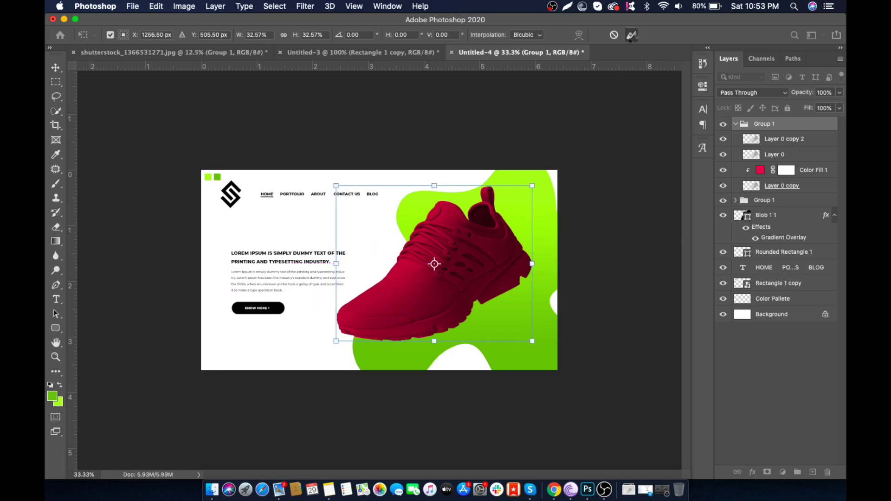
Apply the resize and set the shoe's Color Fill 1 to the palette green #7dbc0d
left_click(632, 35)
key("super+equal")
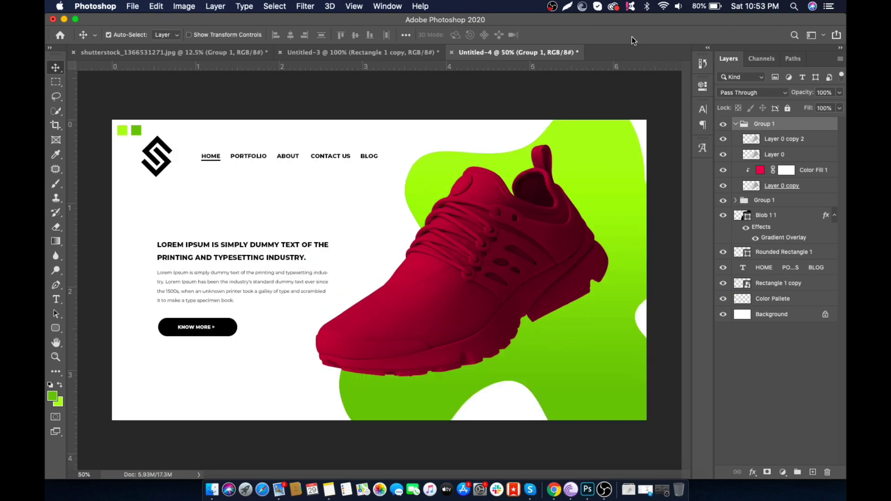
double_click(760, 171)
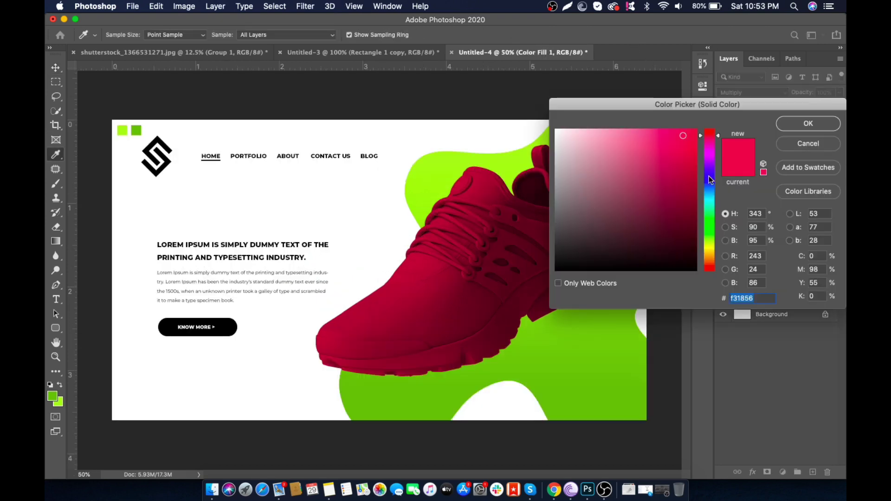
left_click(137, 132)
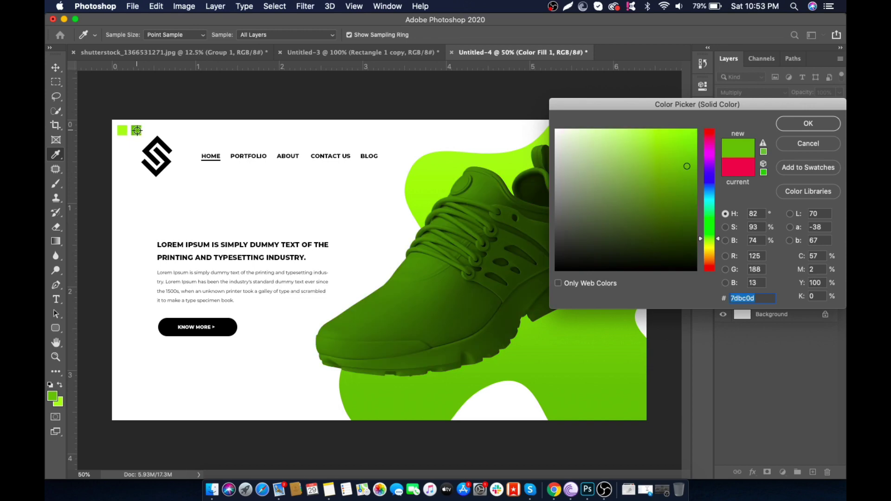
left_click(808, 123)
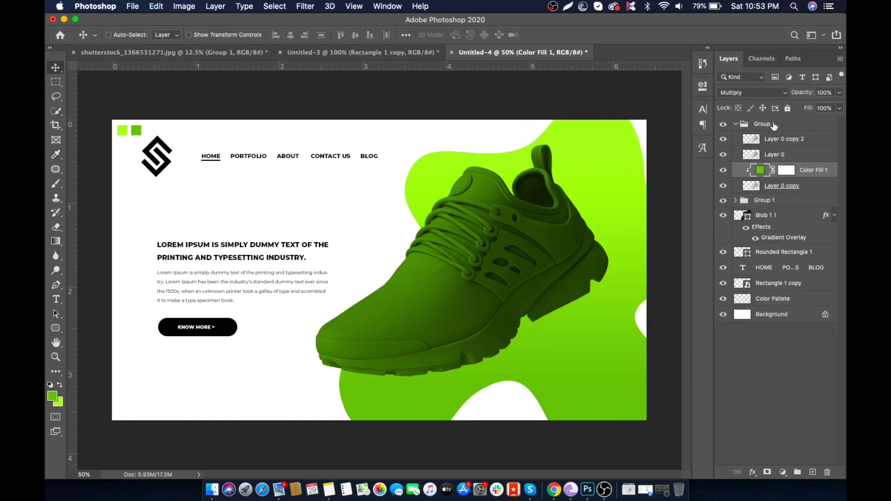
Collapse the shoe's layer group and rename it SHOE
left_click(735, 124)
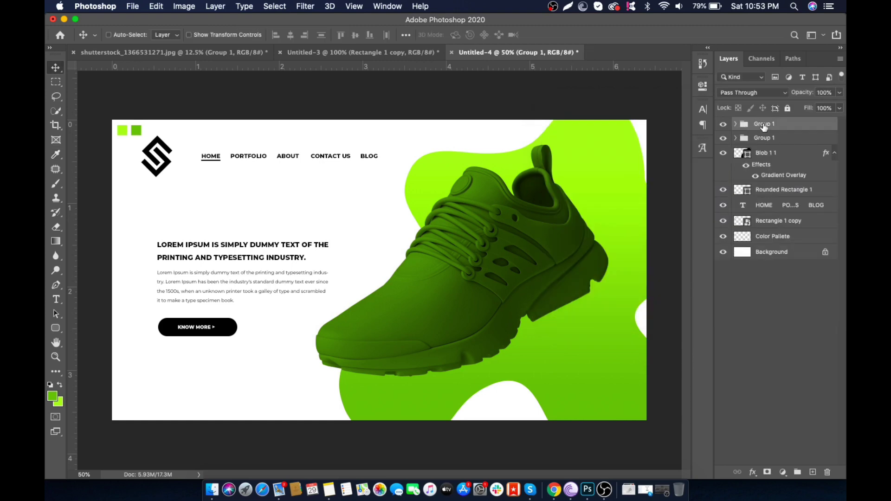
double_click(755, 127)
type("SHOE")
key("Return")
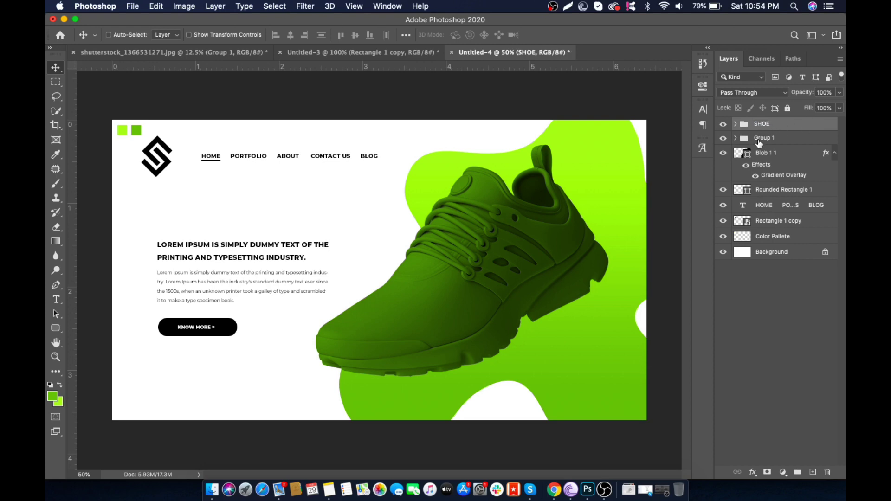
left_click(774, 138)
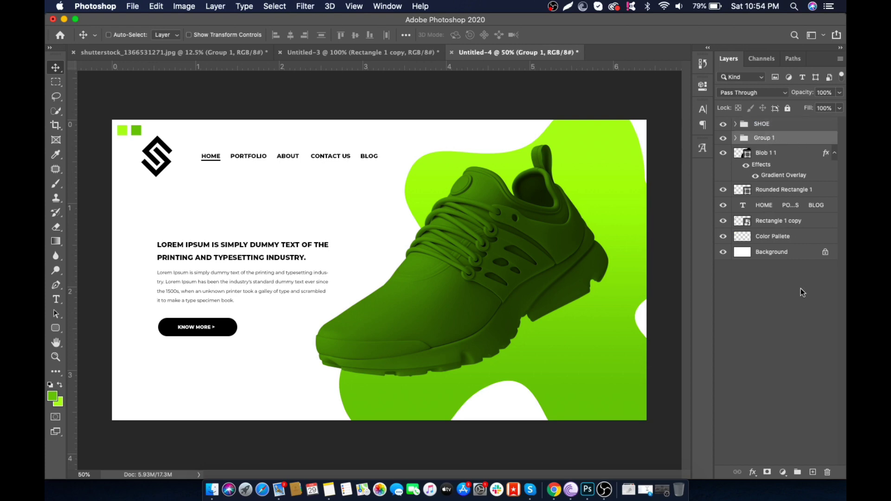
Draw a flat black ellipse on a new layer beneath the shoe's sole
left_click(814, 471)
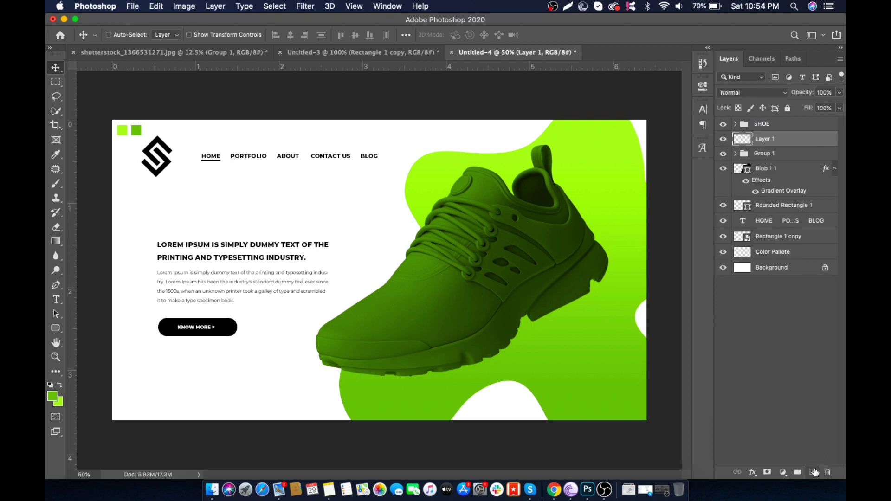
key("p")
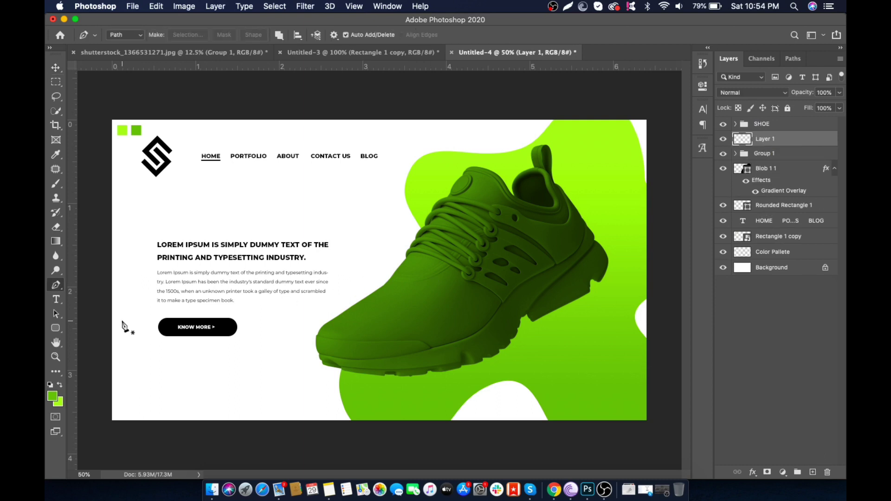
left_click(59, 327)
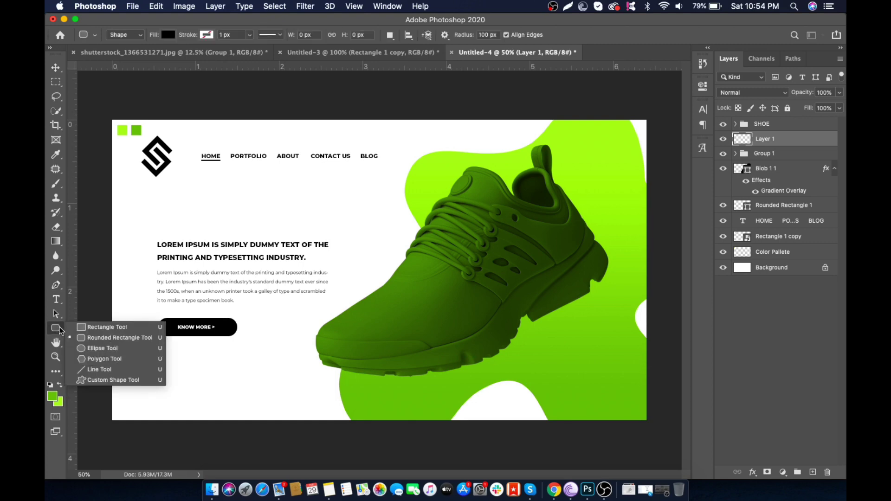
left_click(77, 348)
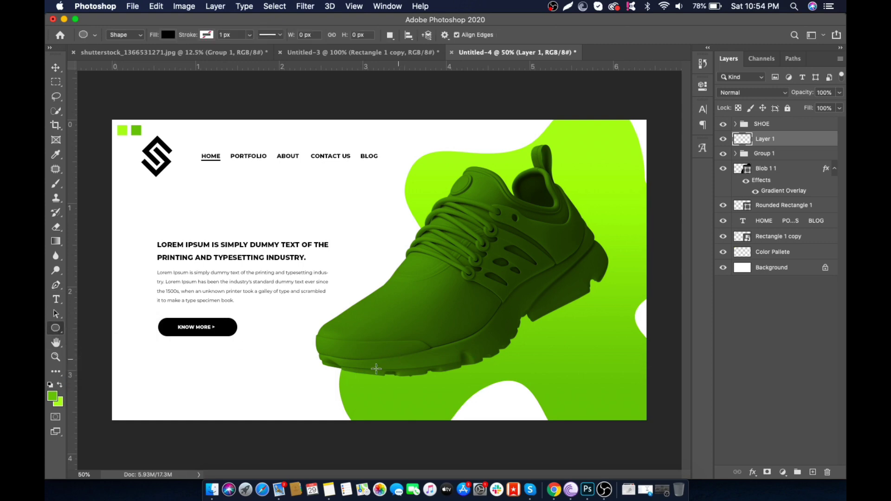
left_click_drag(329, 383, 532, 409)
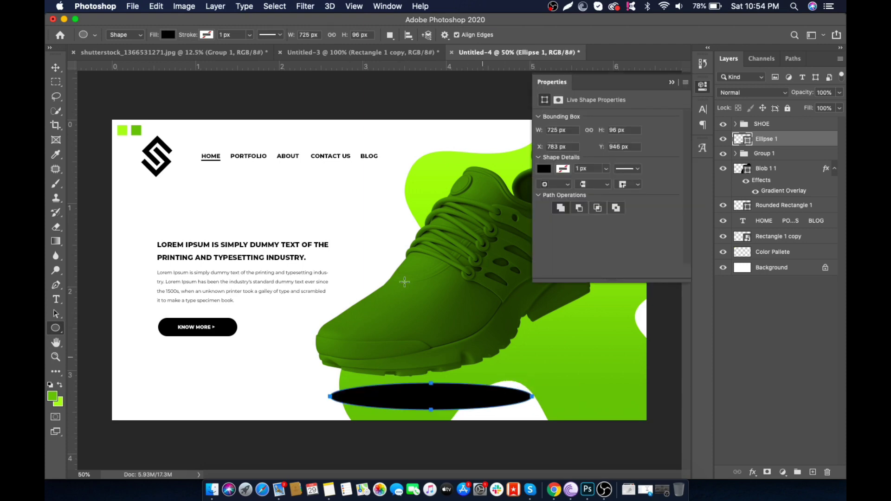
Apply a 50 px Gaussian Blur to the ellipse as a smart filter
left_click(298, 7)
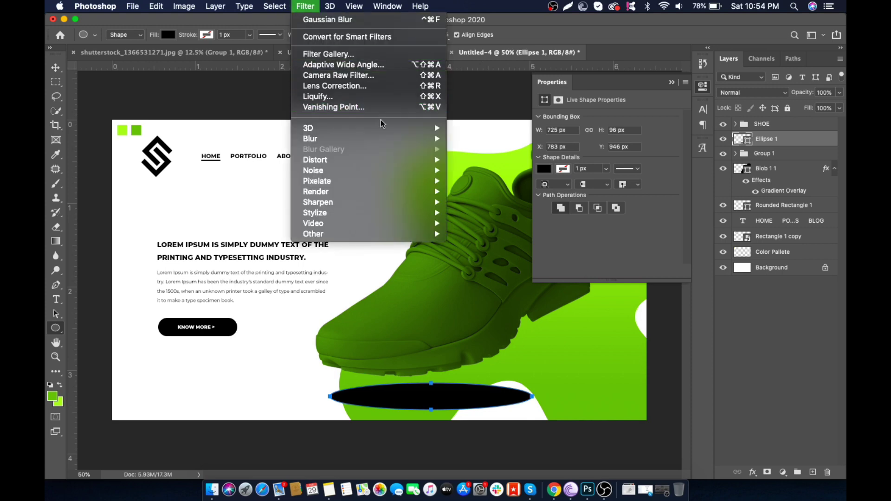
mouse_move(389, 137)
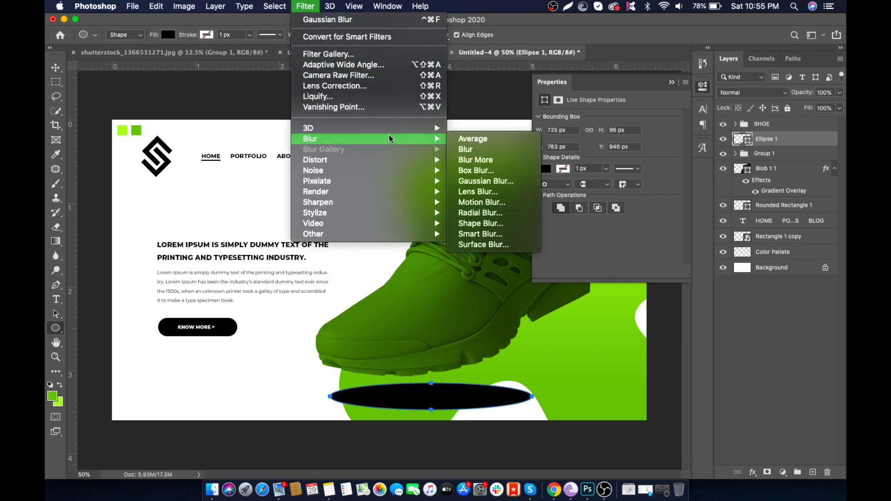
left_click(481, 181)
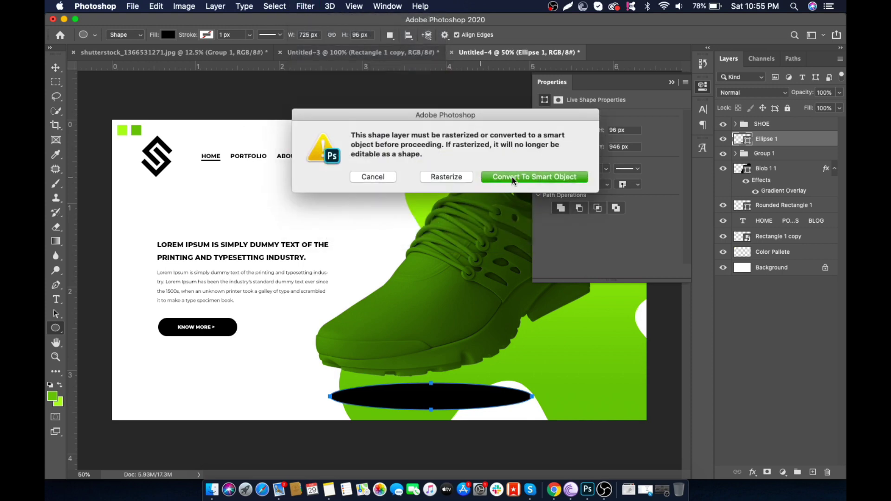
left_click(513, 176)
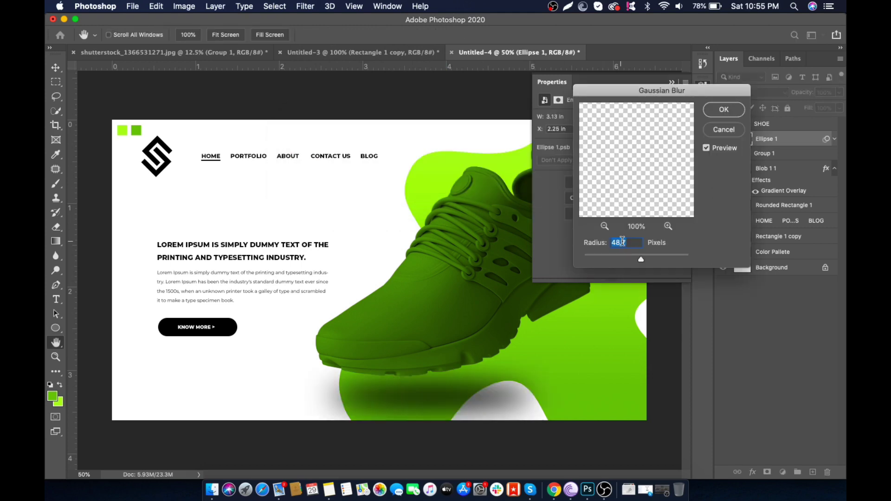
type("50")
left_click(718, 110)
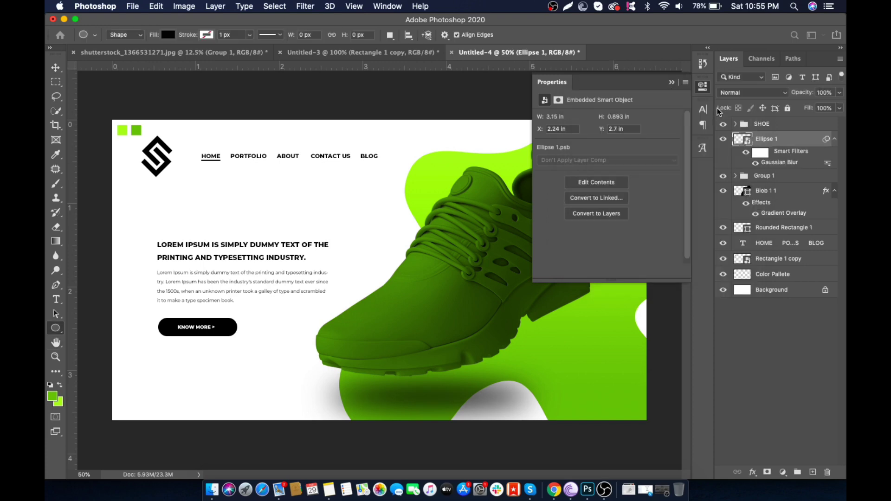
Rotate the shadow ellipse to -3.75° and nudge it up and left
left_click(671, 82)
key("ctrl+t")
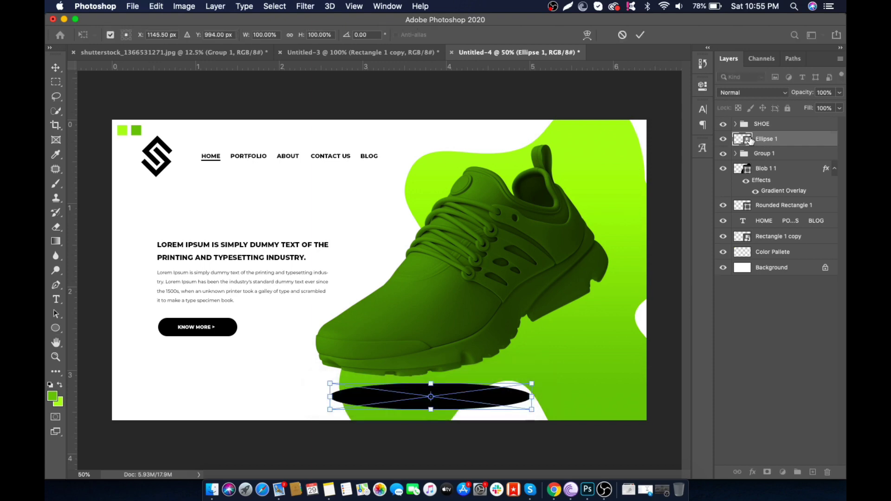
left_click_drag(546, 334, 545, 333)
key("Left")
key("Left")
key("Left")
key("Left")
key("Left")
key("Left")
key("Left")
key("Left")
key("Up")
key("Up")
key("Up")
key("Up")
key("Up")
key("Up")
key("Up")
key("Up")
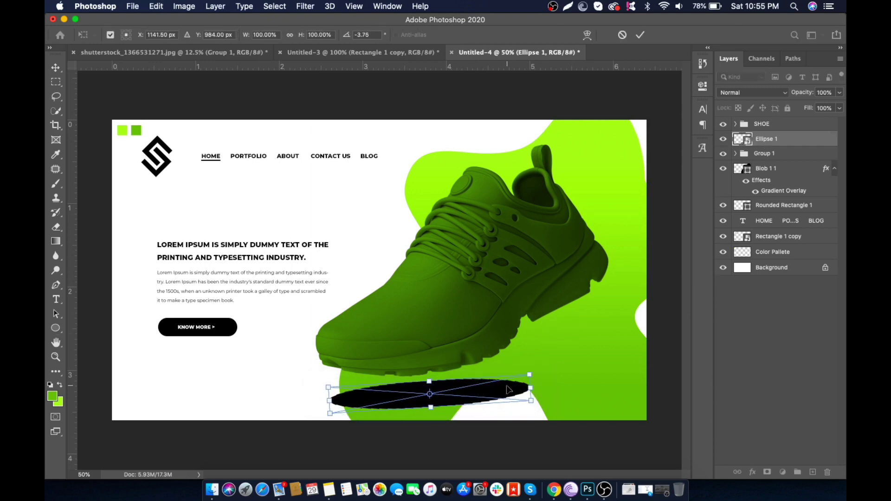
left_click(641, 36)
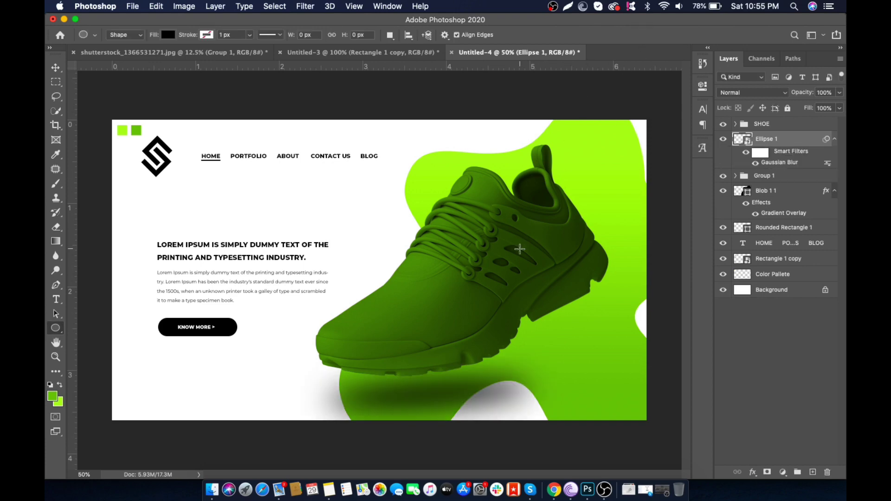
Turn off the Color Pallete layer's visibility to remove the two green swatches
key("super+minus")
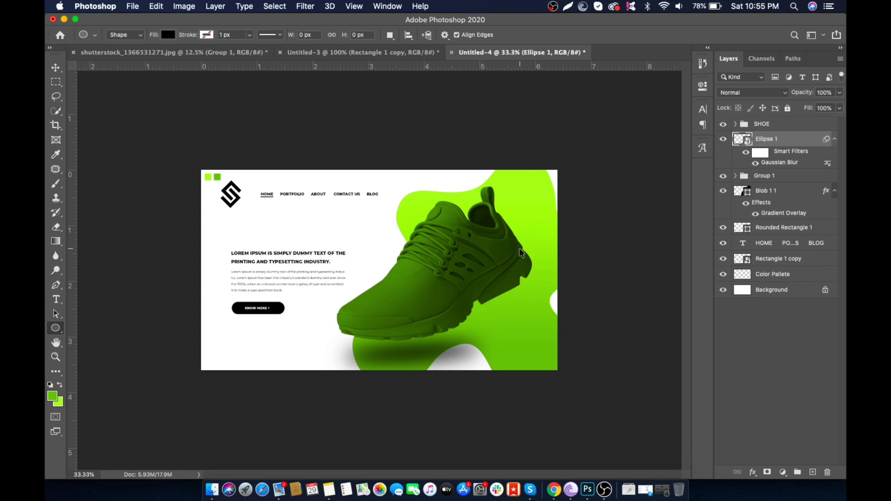
key("super+equal")
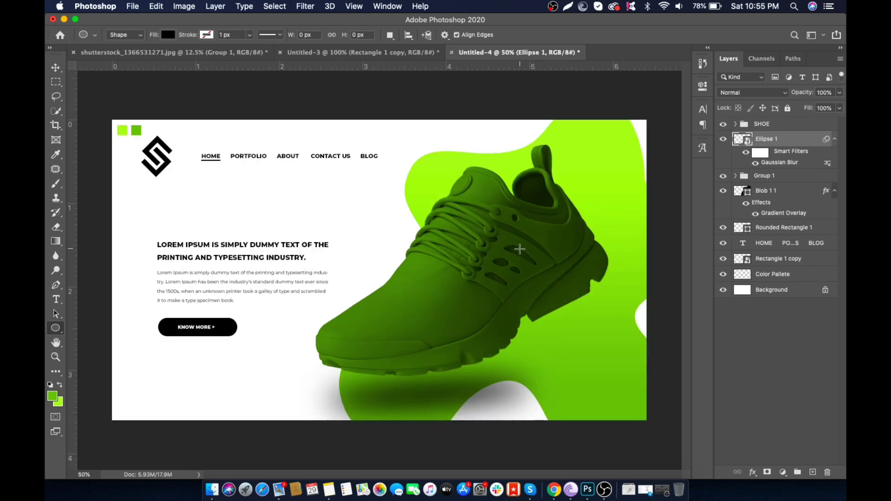
left_click(723, 274)
key("super+plus")
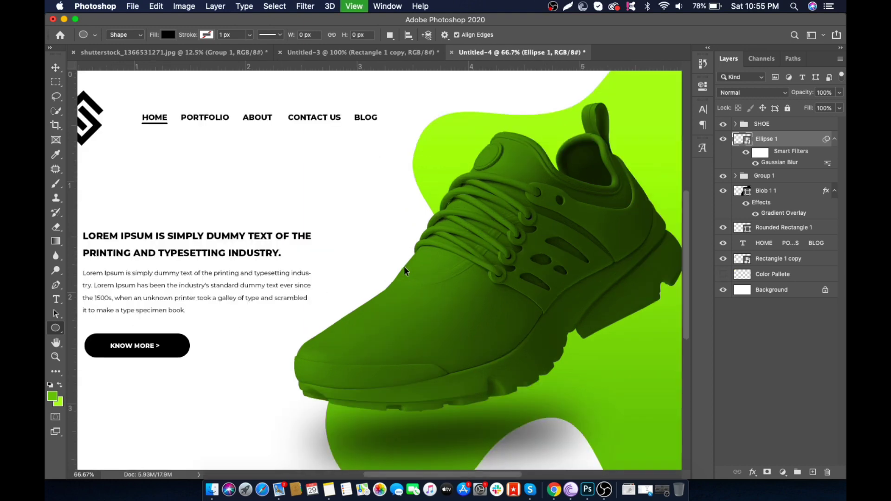
key("super+minus")
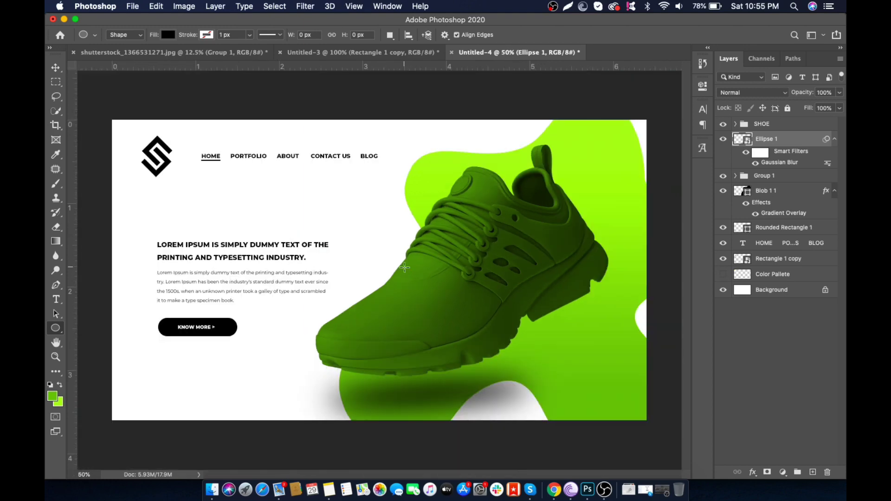